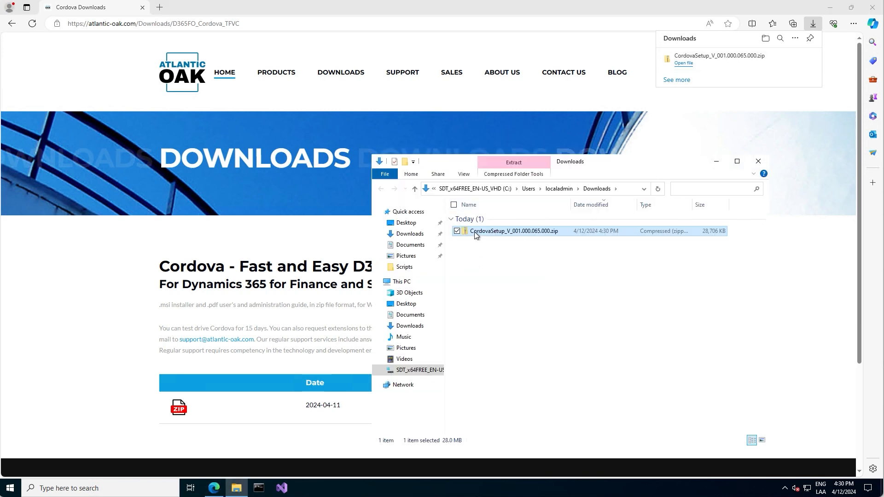
- Unblock the downloaded Cordova setup zip in its file properties
{"action": "right_click", "coordinate": [475, 229]}
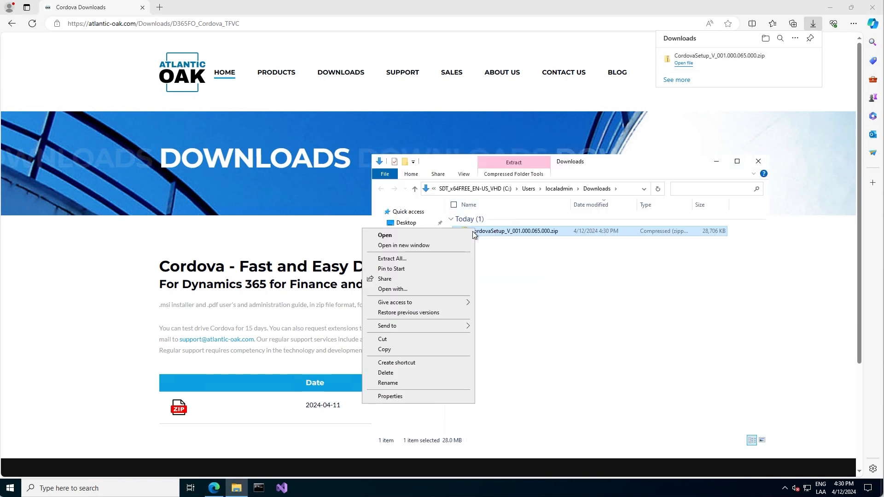
{"action": "left_click", "coordinate": [390, 396]}
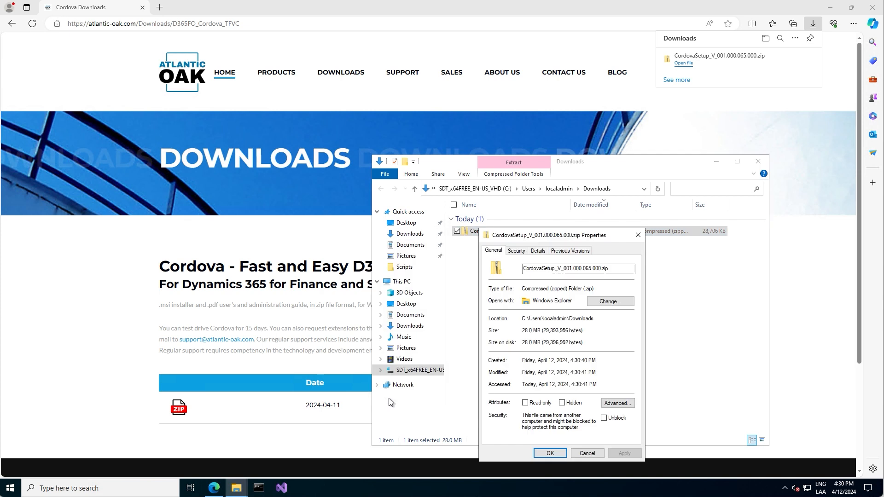
{"action": "left_click", "coordinate": [603, 418]}
{"action": "left_click", "coordinate": [624, 453]}
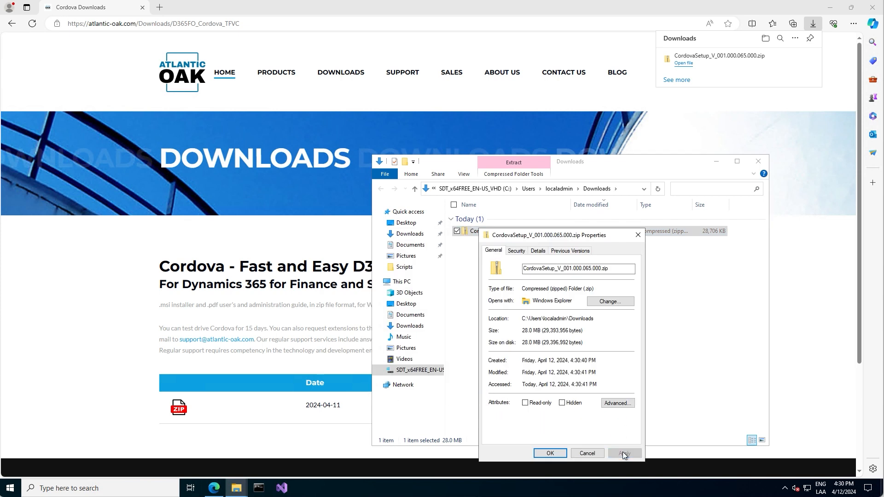
{"action": "left_click", "coordinate": [550, 454]}
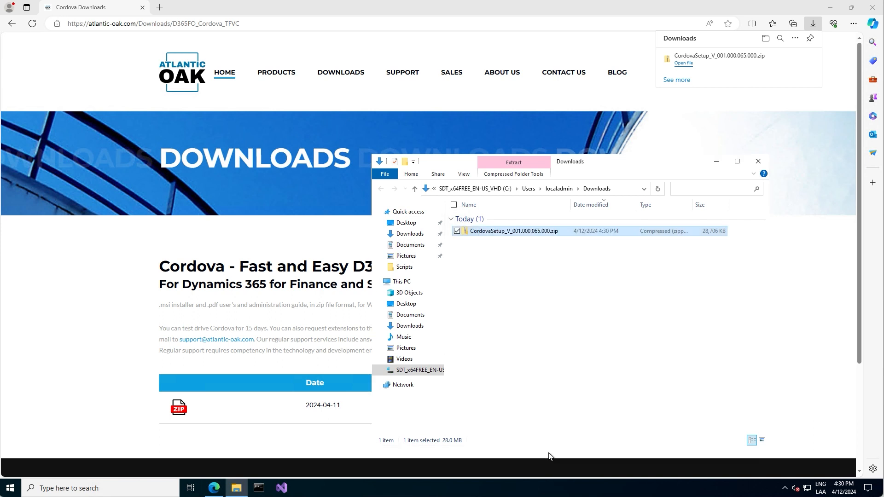
- Extract the zip to the CordovaSetup_V_001.000.065.000 folder and launch the .msi installer
{"action": "right_click", "coordinate": [464, 231]}
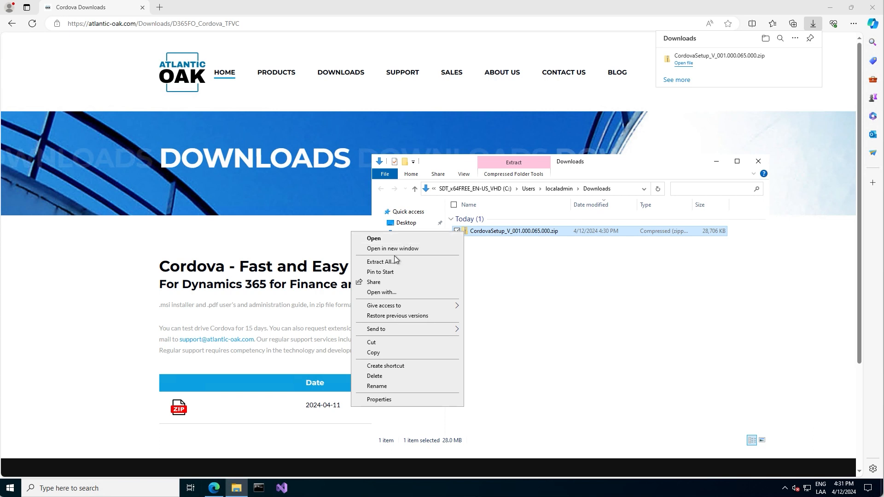
{"action": "left_click", "coordinate": [381, 262]}
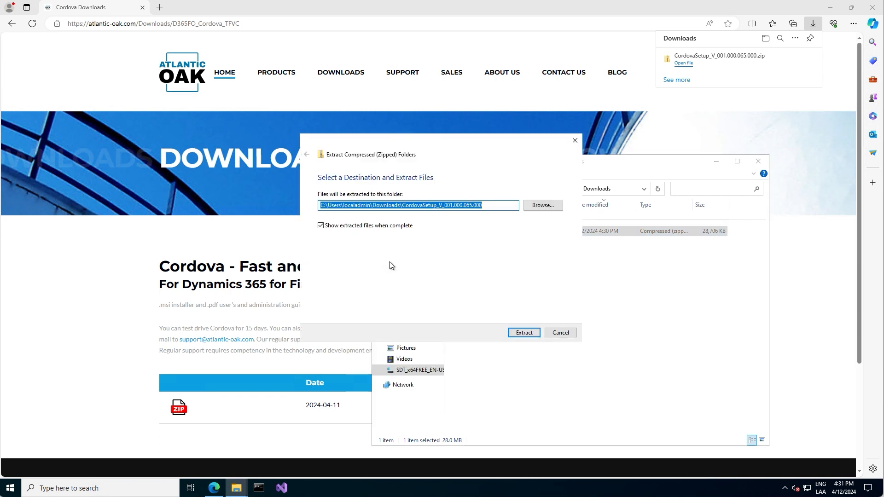
{"action": "left_click", "coordinate": [536, 335]}
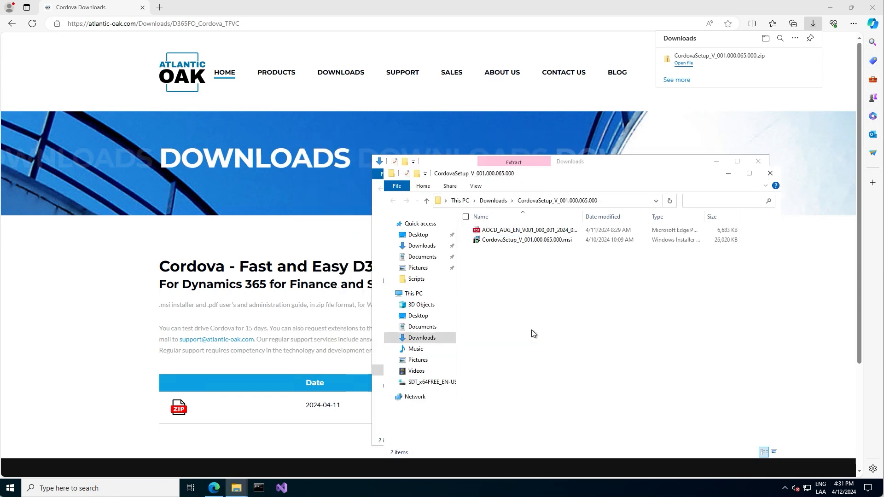
{"action": "double_click", "coordinate": [506, 241]}
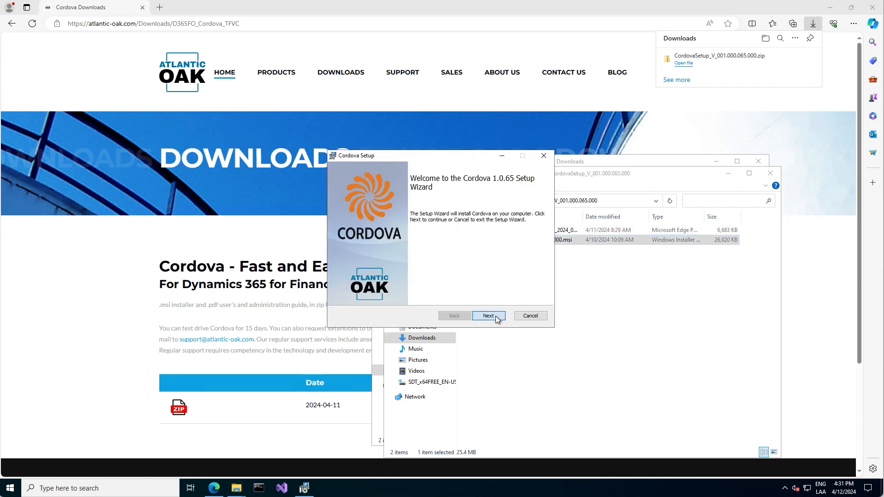
- Install Cordova 1.0.65 with the licence accepted and the default folder, then start it from the desktop
{"action": "left_click", "coordinate": [489, 316]}
{"action": "left_click", "coordinate": [342, 294]}
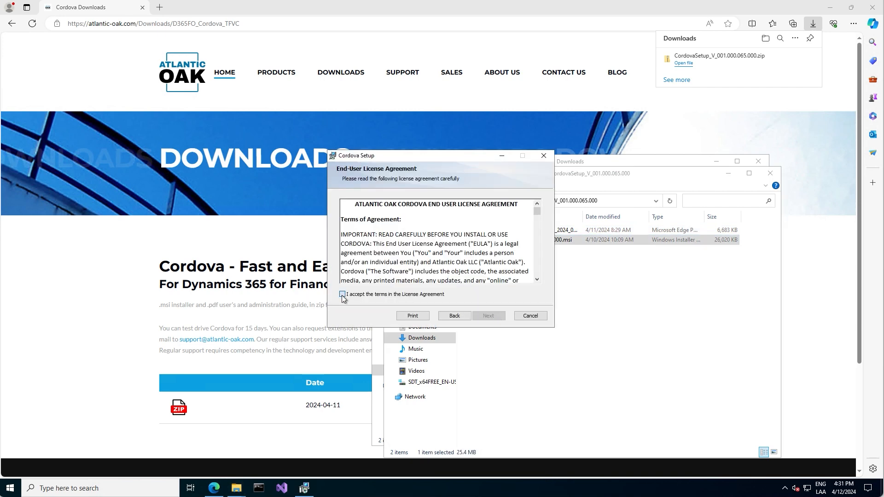
{"action": "left_click", "coordinate": [488, 316]}
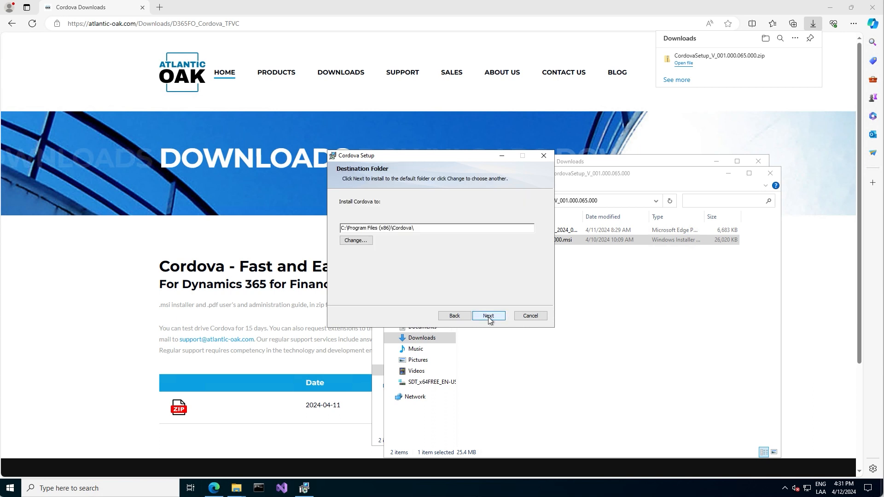
{"action": "left_click", "coordinate": [488, 315]}
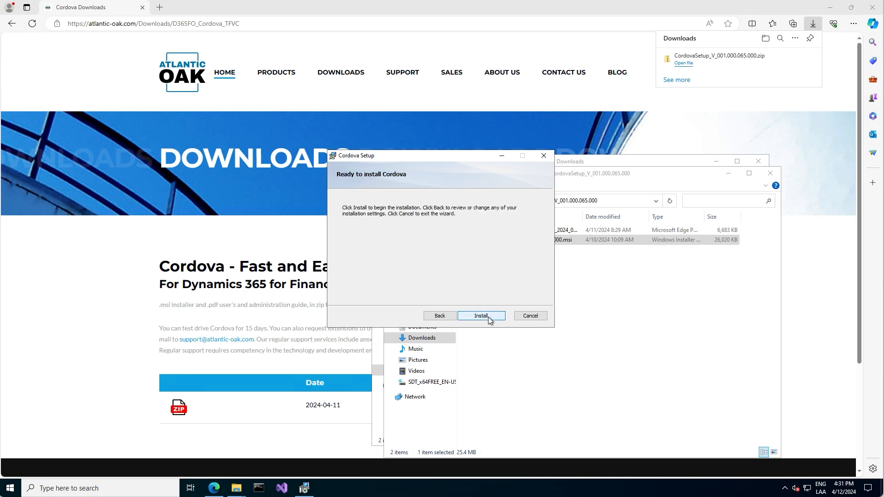
{"action": "left_click", "coordinate": [488, 317]}
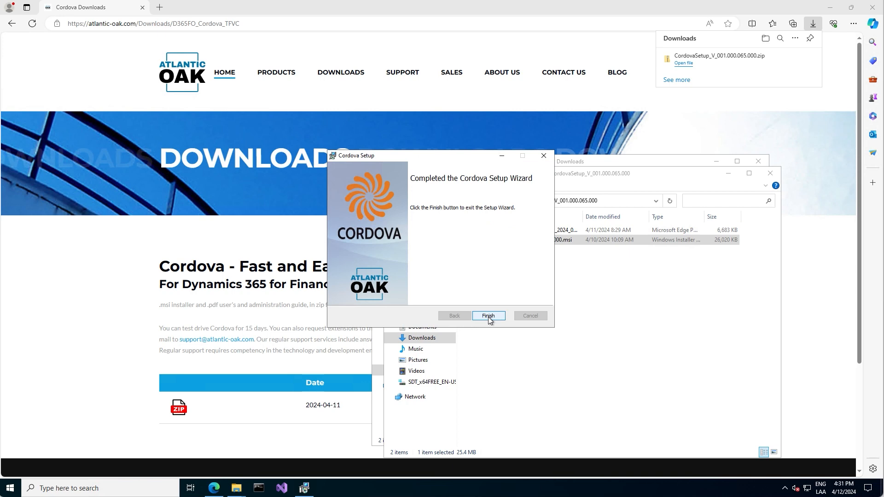
{"action": "left_click", "coordinate": [488, 316]}
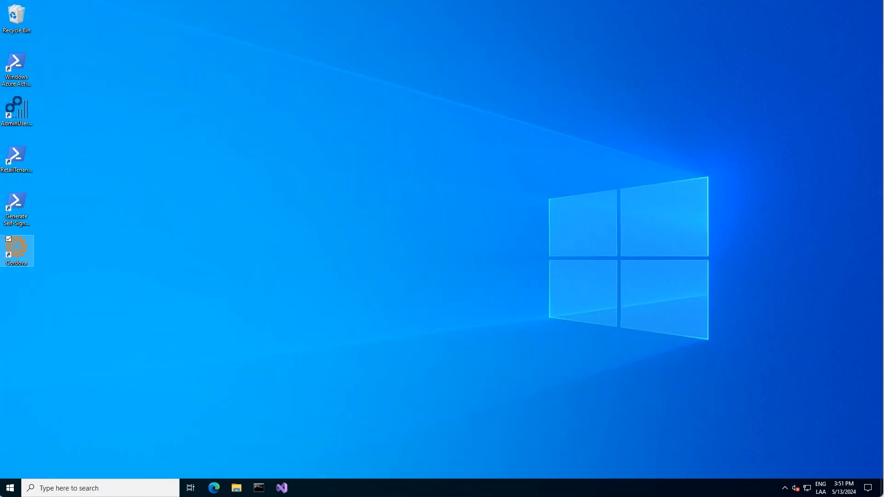
{"action": "double_click", "coordinate": [17, 249]}
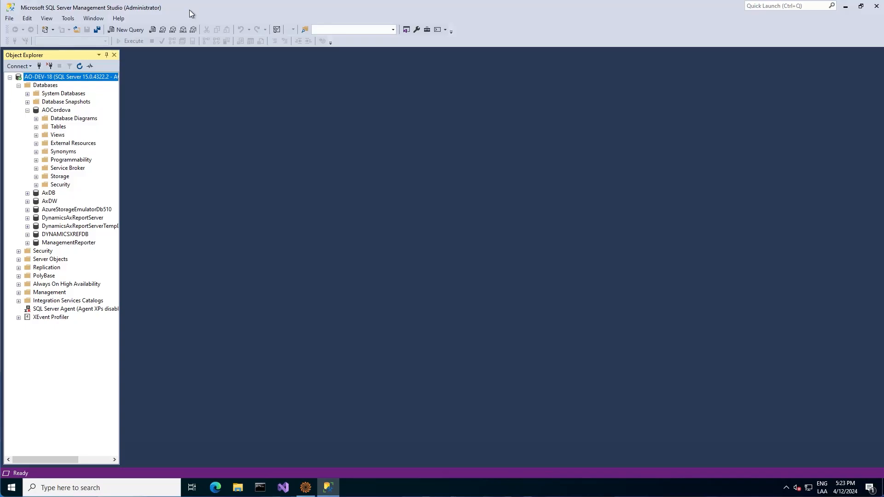
- Expand the AOCordova database's Tables and Views in Object Explorer to list the dbo objects
{"action": "left_click", "coordinate": [37, 128]}
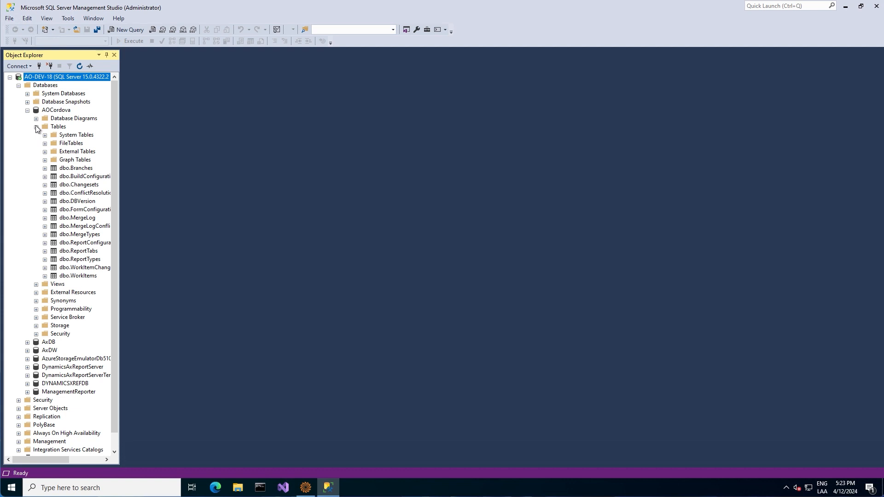
{"action": "left_click", "coordinate": [36, 284]}
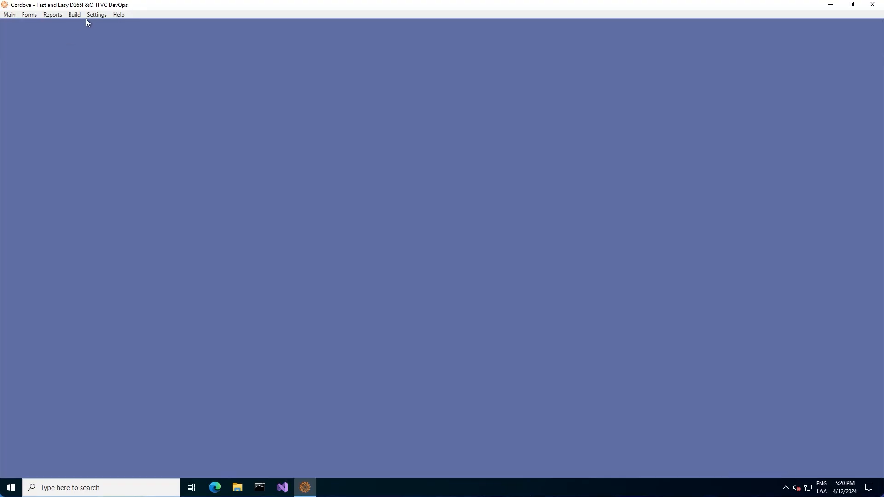
- Open Cordova's General settings at the Azure DevOps page with org URL, token, project and workspace fields
{"action": "left_click", "coordinate": [97, 14]}
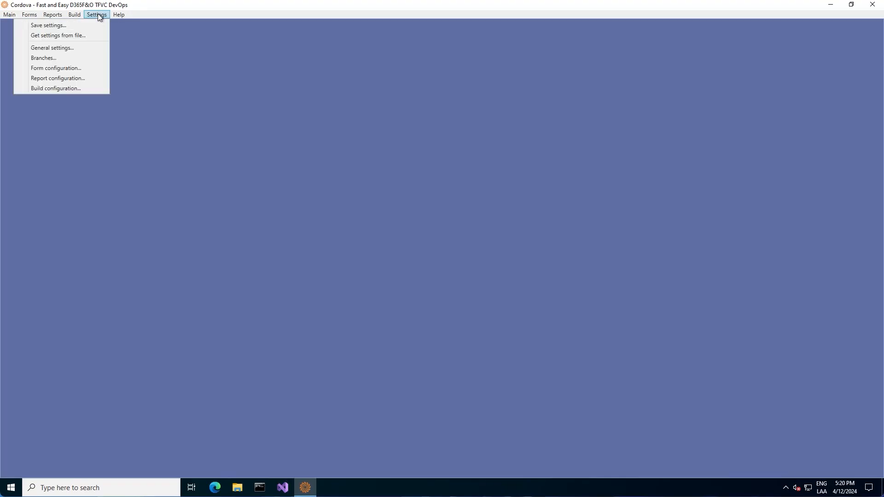
{"action": "left_click", "coordinate": [80, 51]}
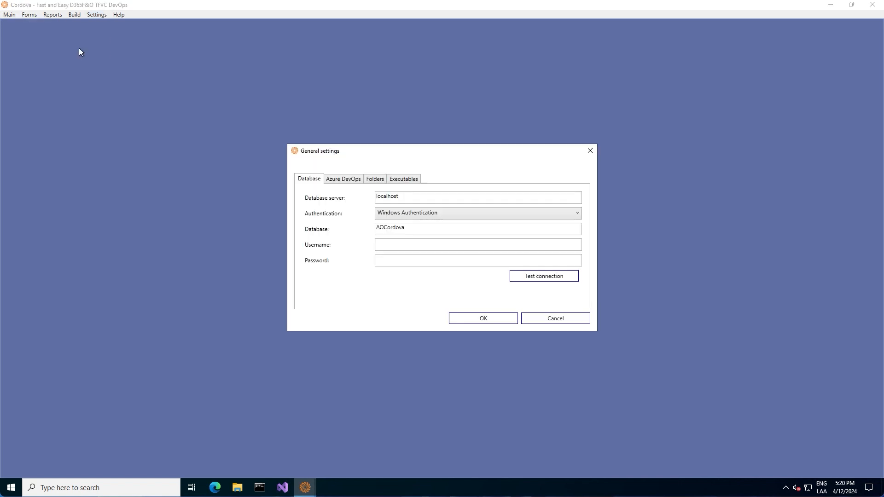
{"action": "left_click", "coordinate": [341, 180]}
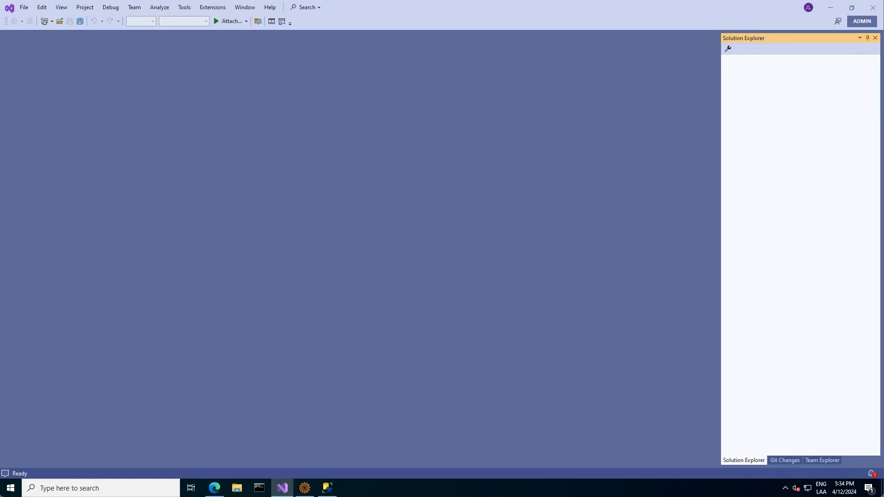
- Show Team Explorer's Source Control Explorer and select the dev.azure.com/atlanticoak root folder
{"action": "left_click", "coordinate": [63, 8]}
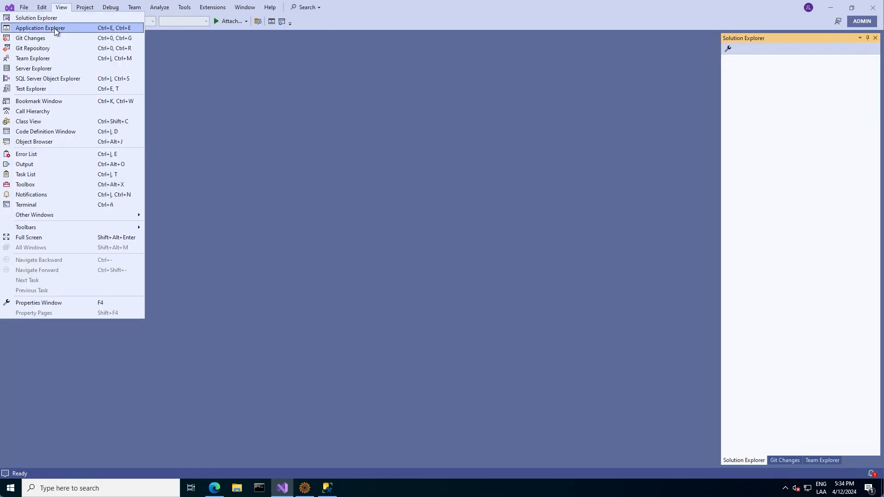
{"action": "left_click", "coordinate": [47, 60]}
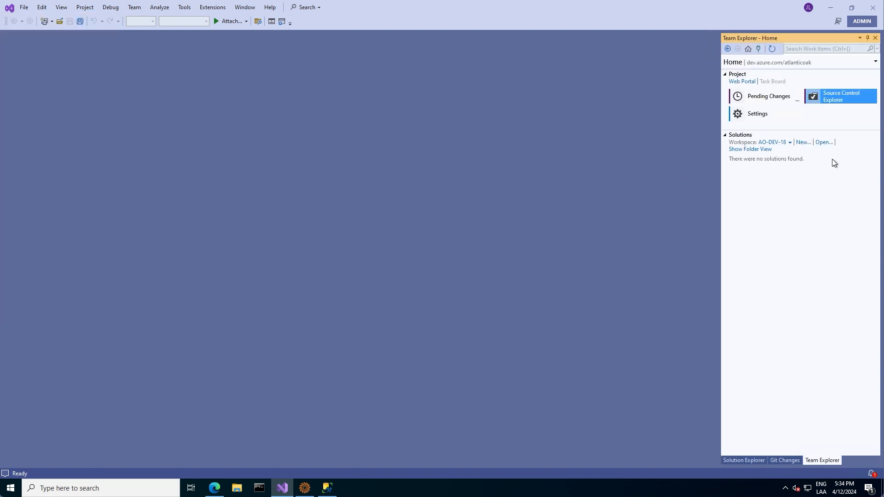
{"action": "left_click", "coordinate": [812, 106]}
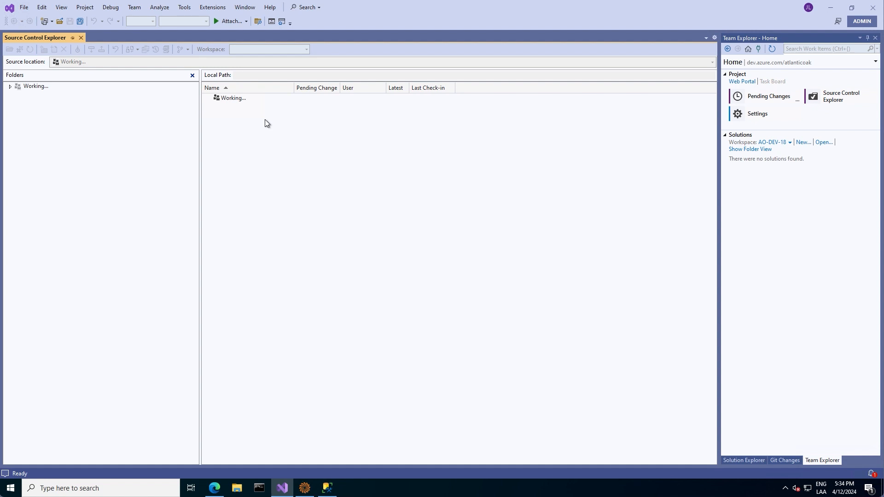
{"action": "left_click", "coordinate": [49, 87]}
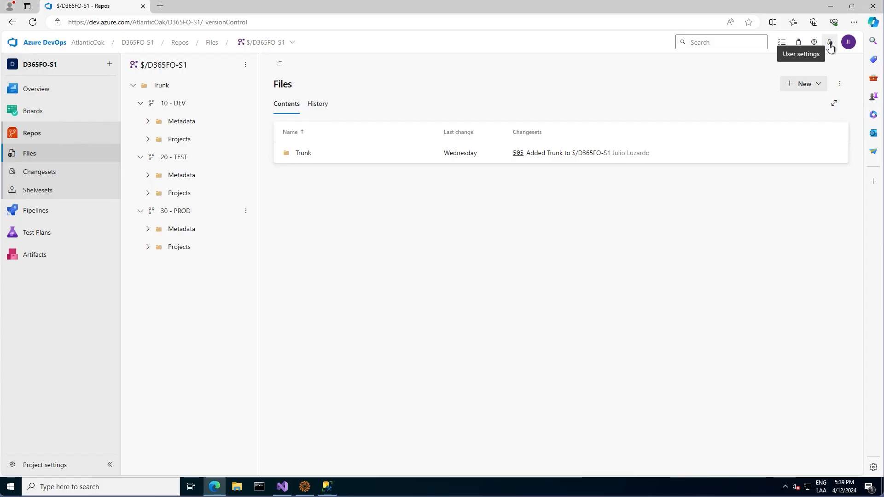
- Start a new personal access token named '3rd PAT for Cordova'
{"action": "left_click", "coordinate": [830, 44]}
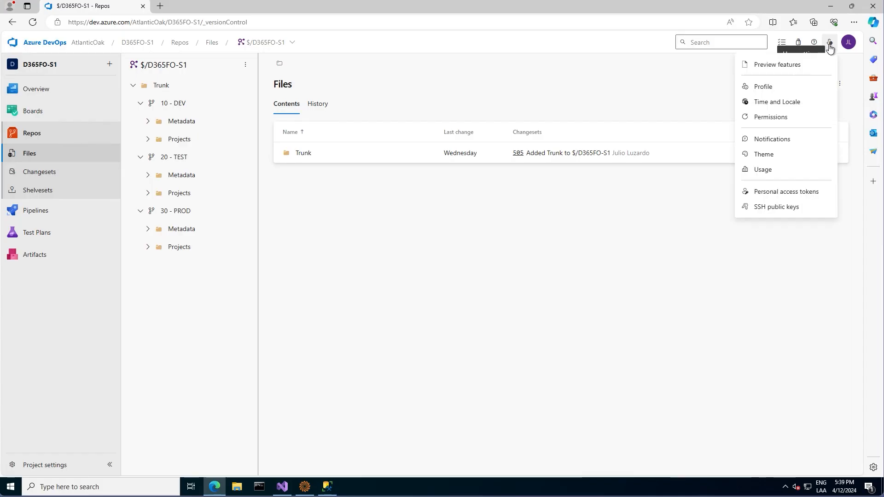
{"action": "left_click", "coordinate": [775, 196]}
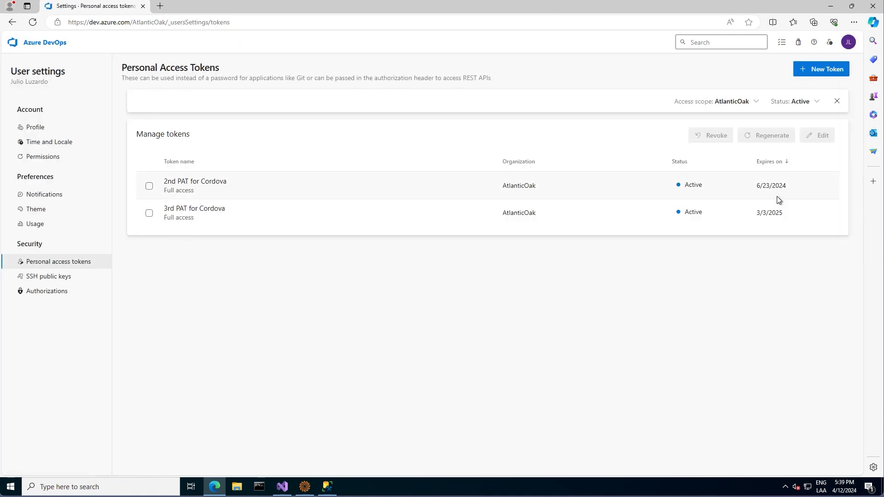
{"action": "left_click", "coordinate": [823, 69]}
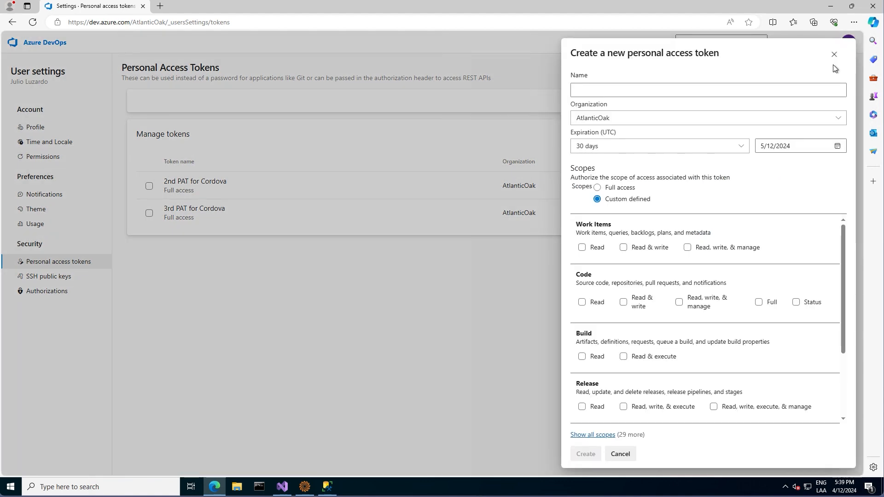
{"action": "left_click", "coordinate": [617, 88]}
{"action": "type", "text": "3rd"}
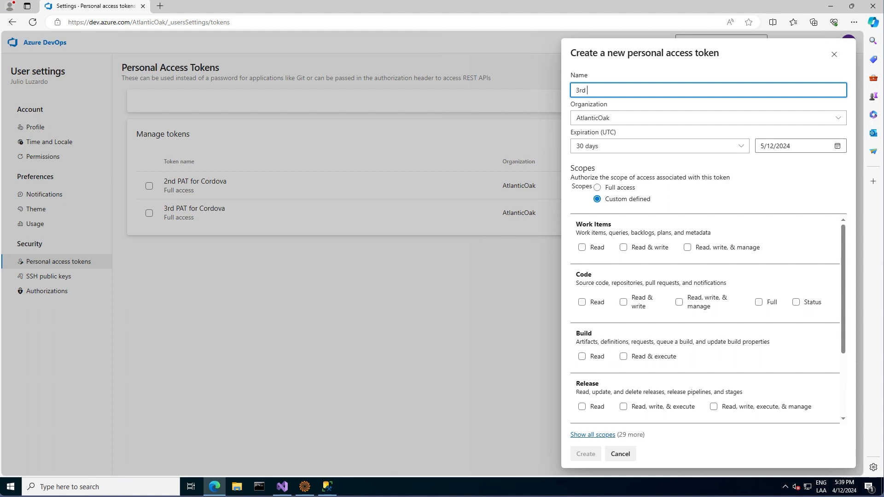
{"action": "type", "text": " PAT for Cordova"}
- Give the token full access and a custom expiration of April 11, 2025
{"action": "left_click", "coordinate": [597, 187]}
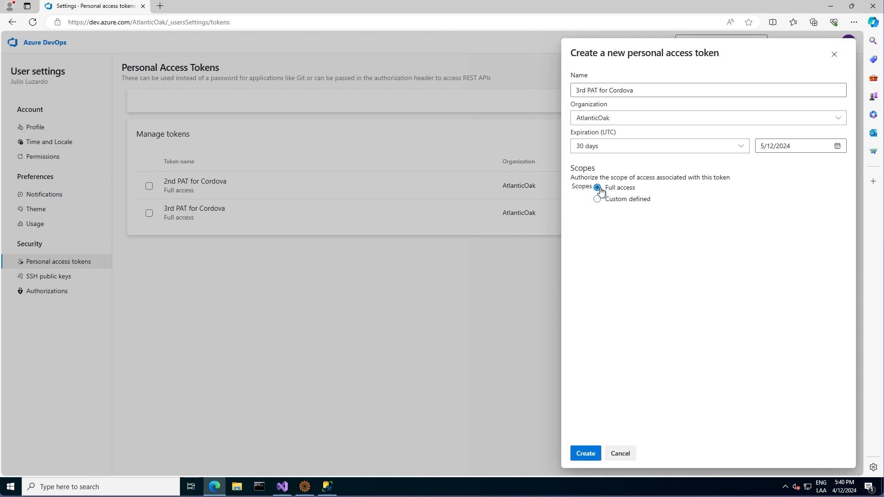
{"action": "left_click", "coordinate": [740, 147]}
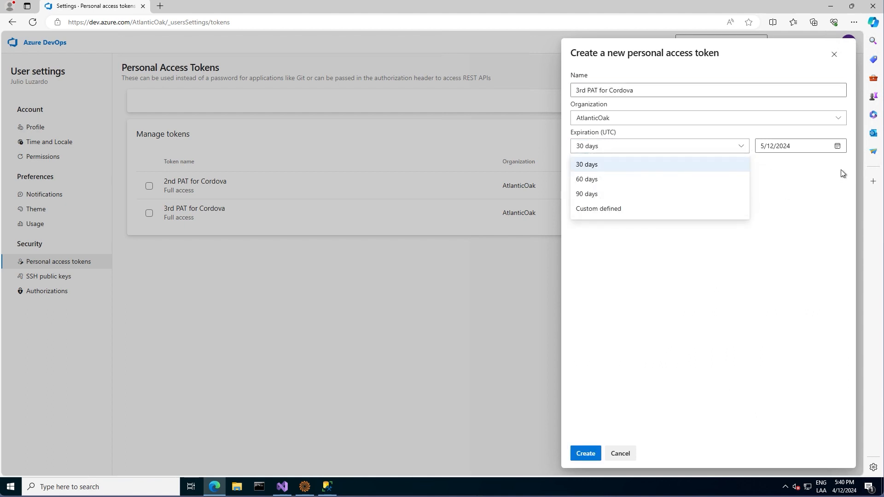
{"action": "left_click", "coordinate": [677, 212]}
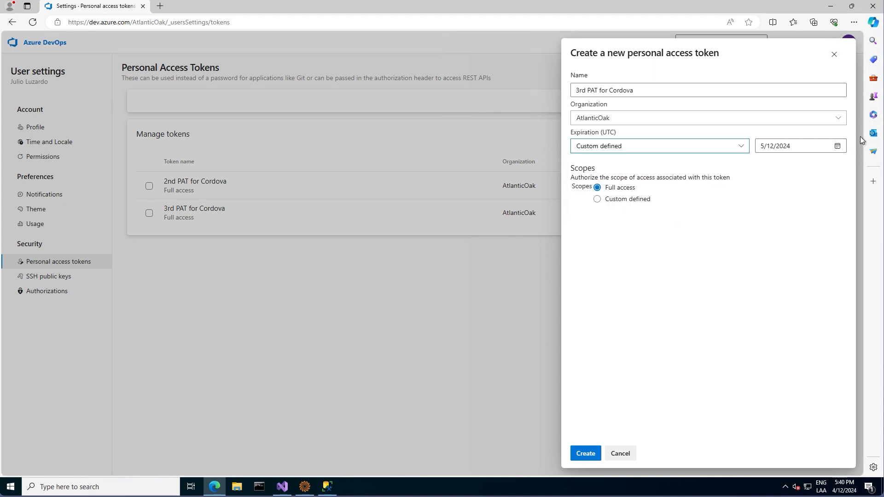
{"action": "left_click", "coordinate": [838, 147]}
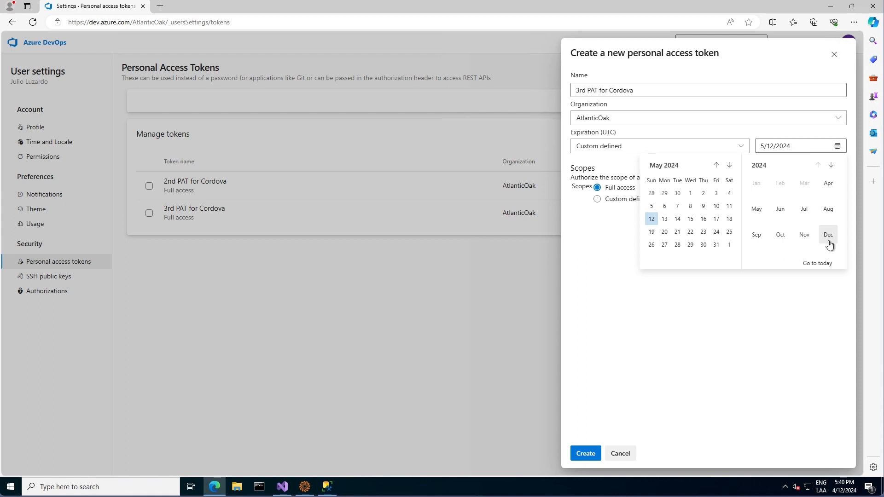
{"action": "left_click", "coordinate": [830, 167]}
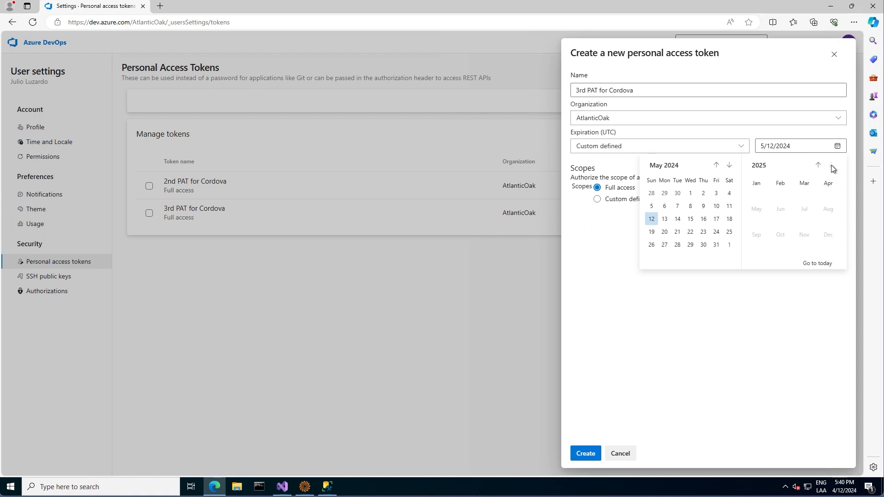
{"action": "left_click", "coordinate": [831, 191]}
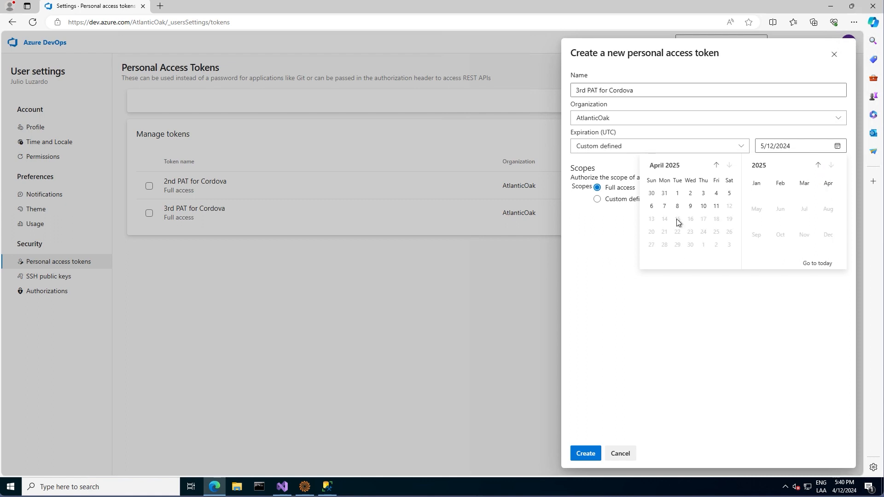
{"action": "left_click", "coordinate": [715, 206]}
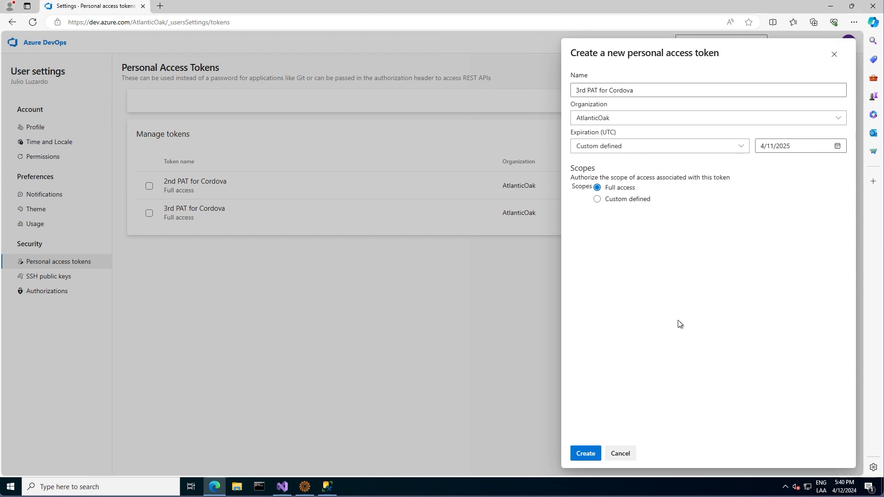
- Create the token, copy it, and paste it into Cordova's token field
{"action": "left_click", "coordinate": [581, 461]}
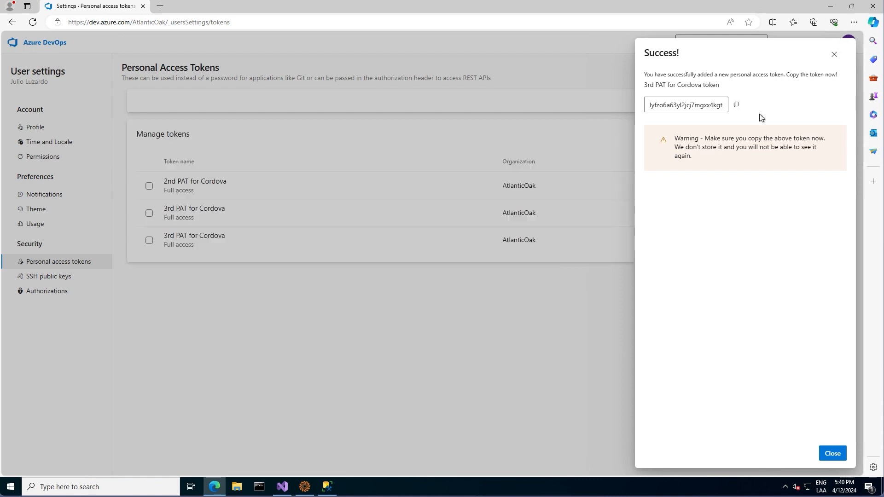
{"action": "left_click", "coordinate": [735, 105]}
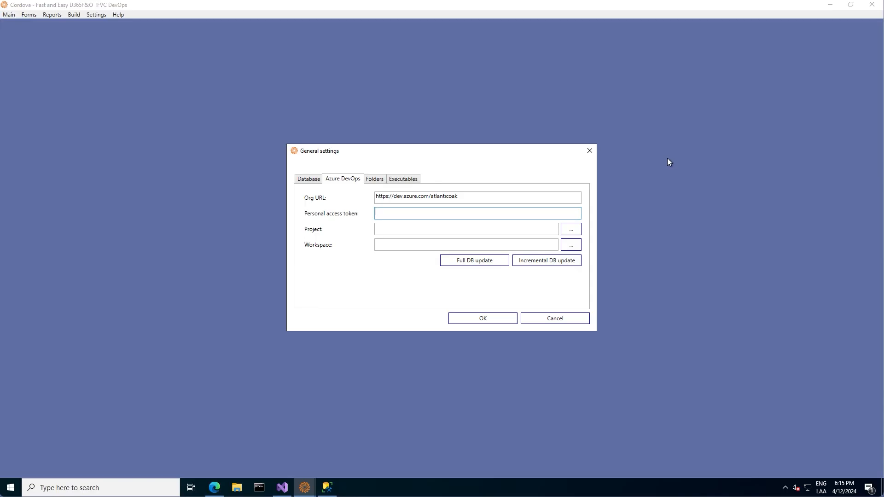
{"action": "key", "text": "ctrl+v"}
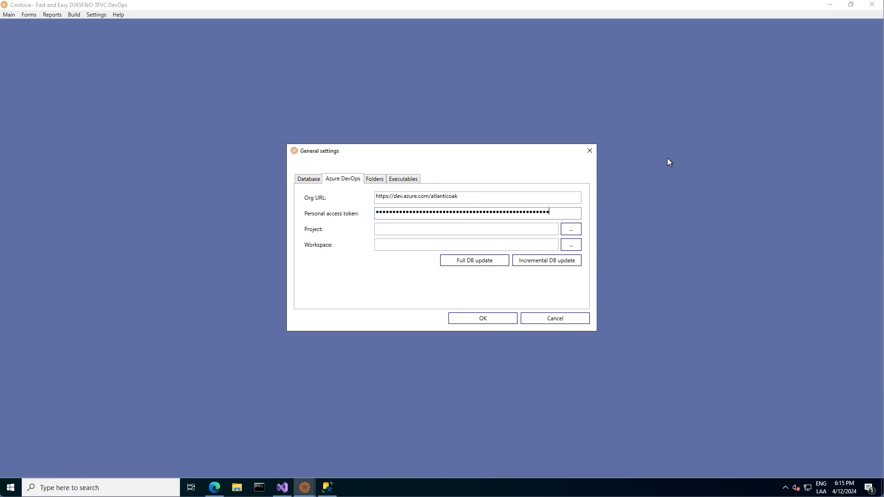
- Choose project D365FO-S1 and workspace AO-DEV-18, then run a full database update
{"action": "left_click", "coordinate": [572, 229]}
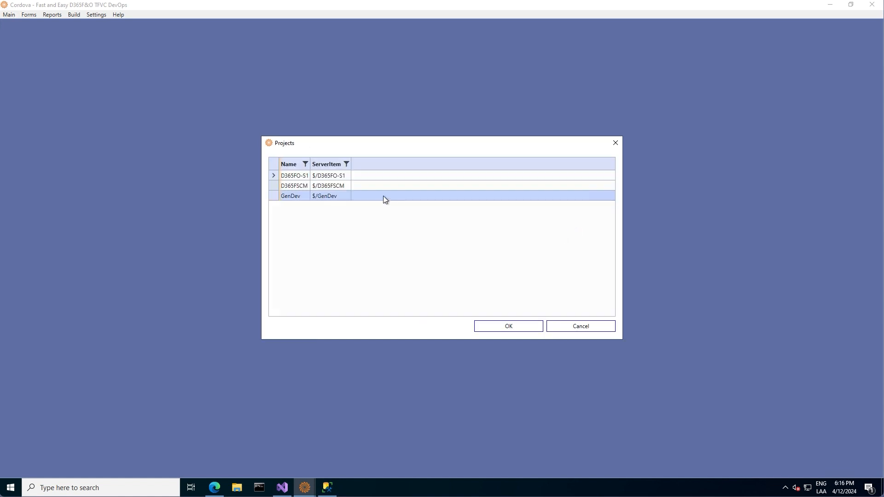
{"action": "left_click", "coordinate": [277, 174]}
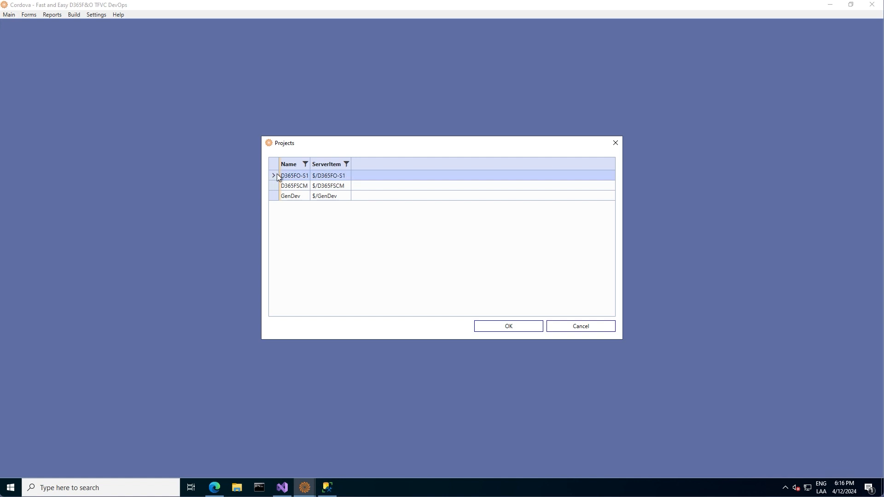
{"action": "left_click", "coordinate": [508, 331]}
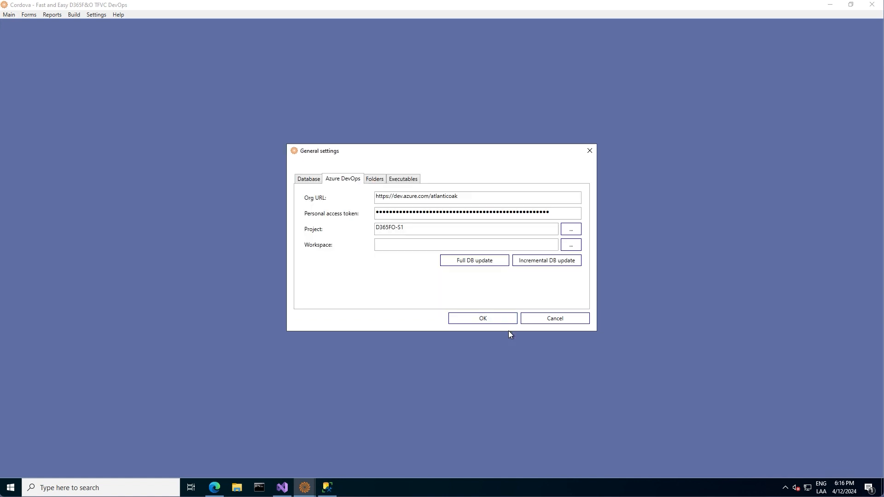
{"action": "left_click", "coordinate": [571, 245]}
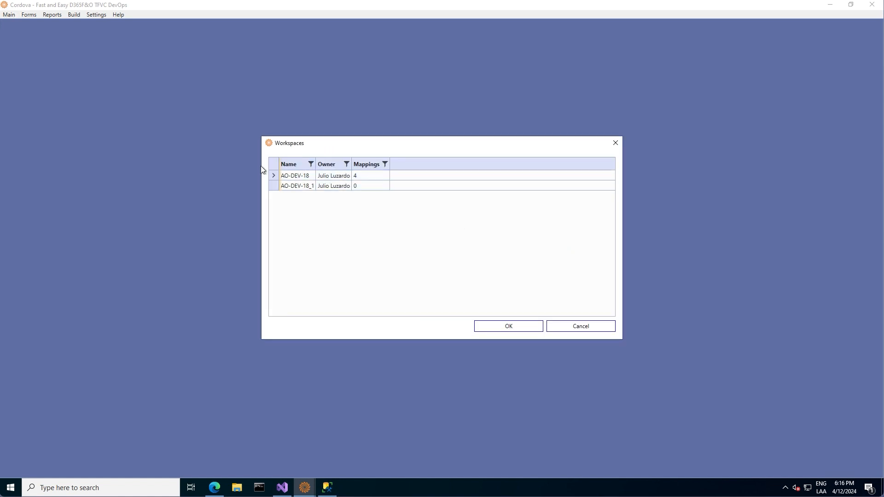
{"action": "left_click", "coordinate": [272, 177]}
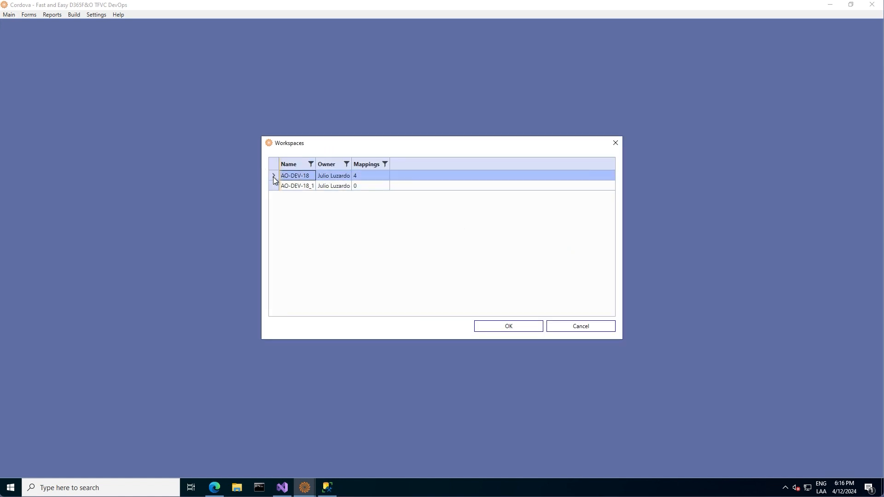
{"action": "left_click", "coordinate": [498, 324]}
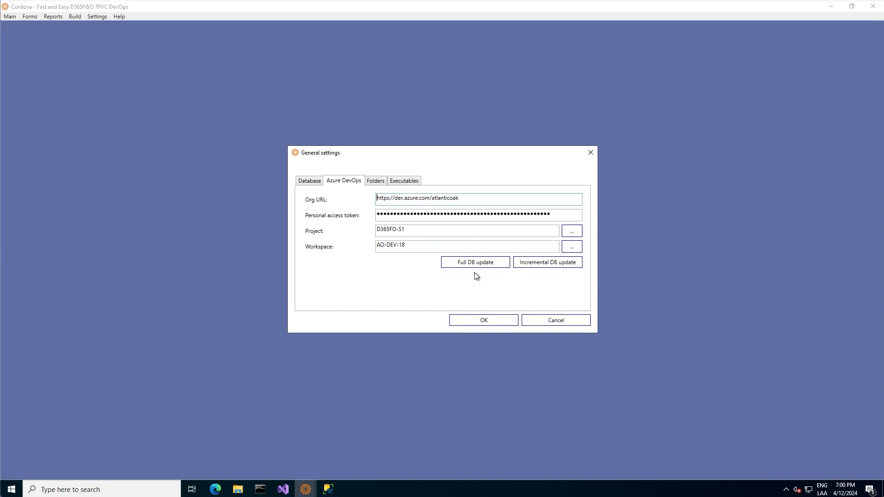
{"action": "left_click", "coordinate": [474, 264]}
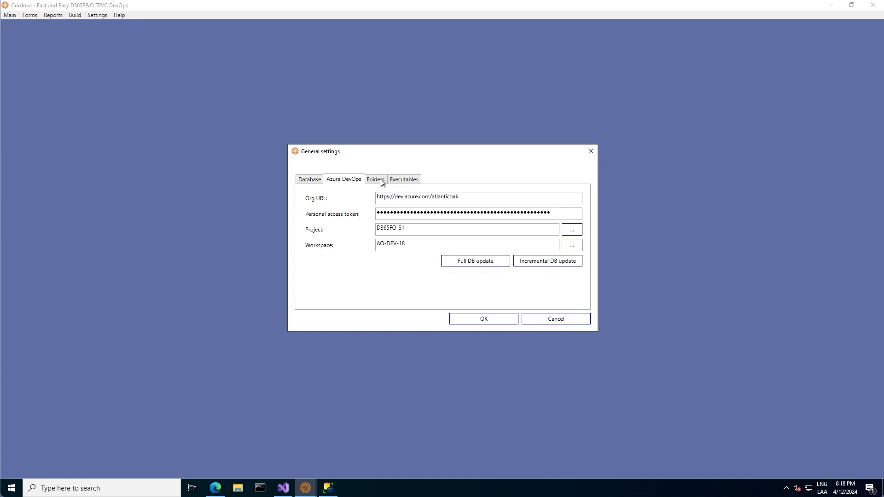
- From the Folders settings, confirm BuildLog and ConflictsLog exist under C:\Cordova in File Explorer
{"action": "left_click", "coordinate": [375, 179]}
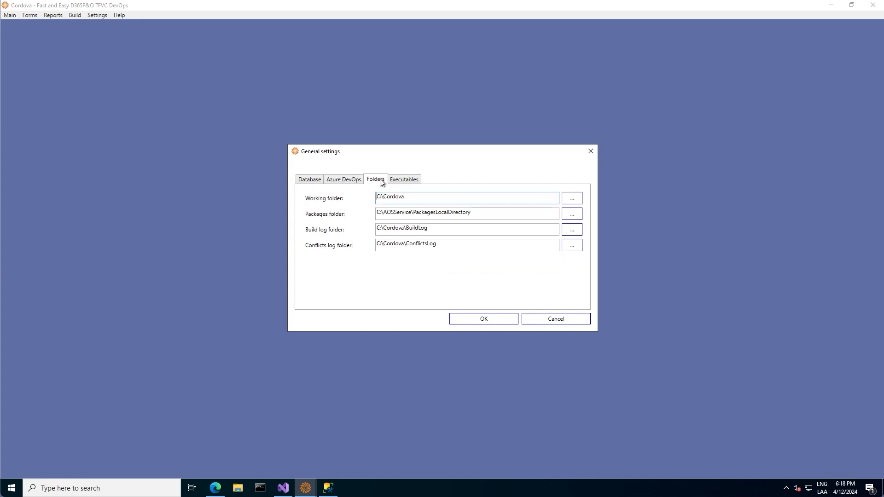
{"action": "left_click", "coordinate": [237, 488]}
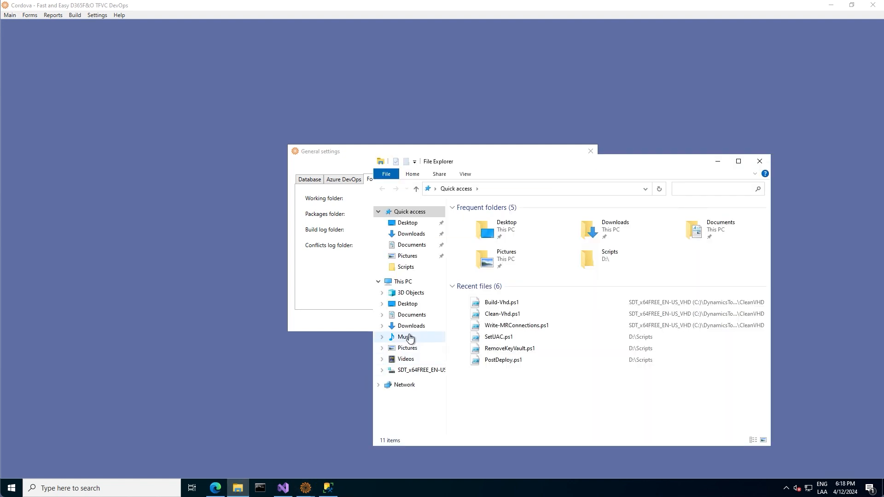
{"action": "left_click", "coordinate": [403, 371]}
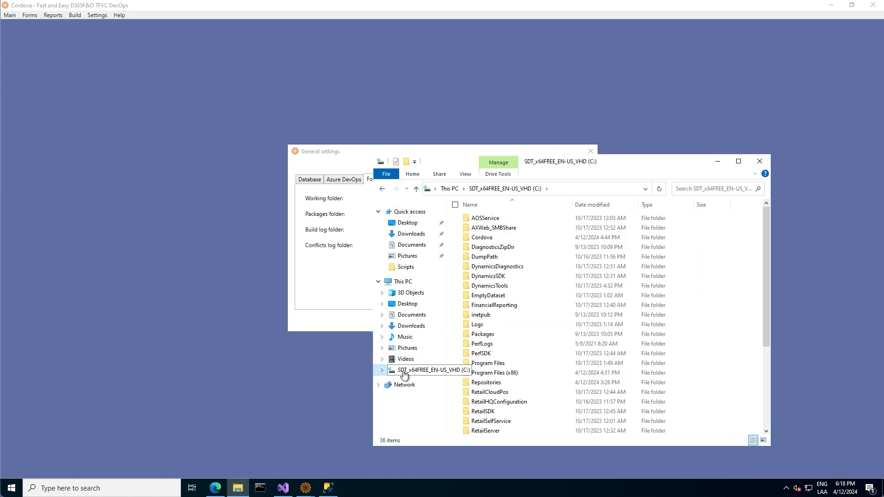
{"action": "double_click", "coordinate": [494, 239]}
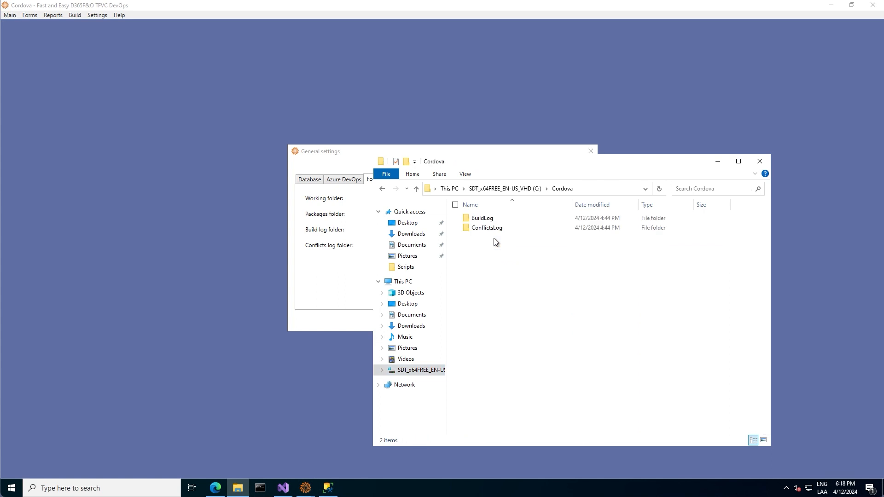
{"action": "left_click", "coordinate": [480, 221]}
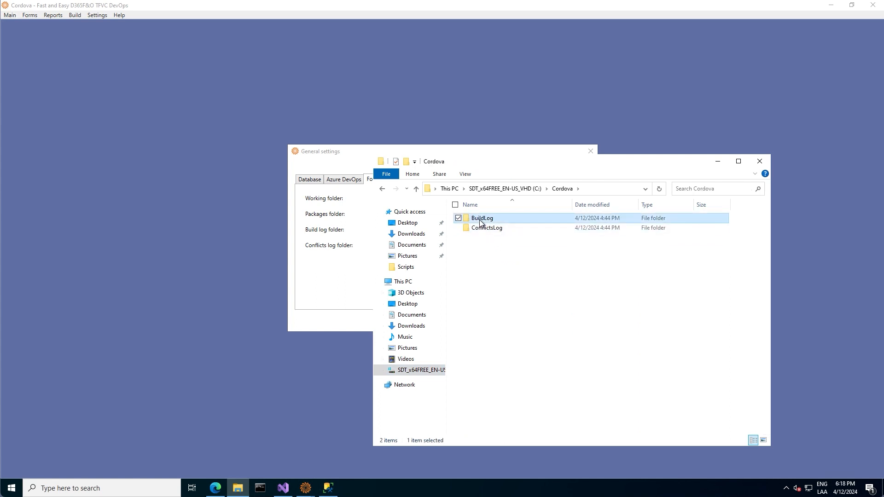
{"action": "double_click", "coordinate": [480, 221]}
{"action": "left_click", "coordinate": [562, 189]}
{"action": "double_click", "coordinate": [492, 232]}
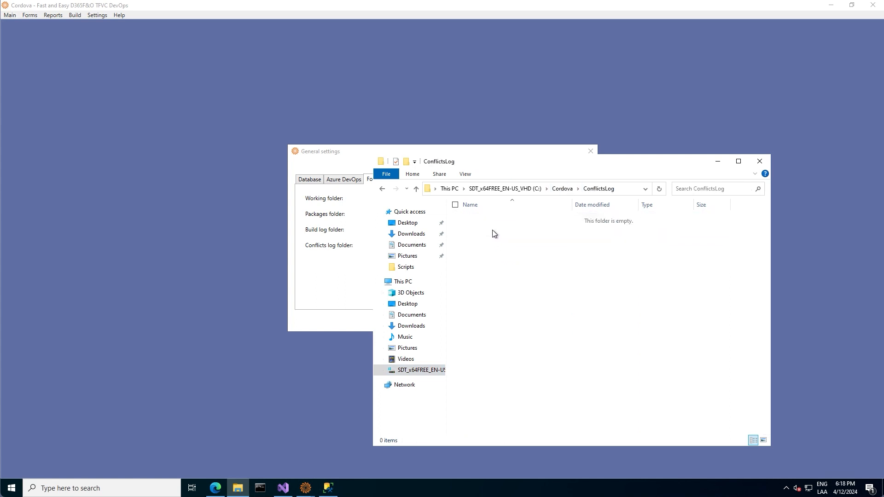
{"action": "left_click", "coordinate": [562, 189]}
- Minimize File Explorer and view the Executables settings for TF.exe and the merge tool
{"action": "left_click", "coordinate": [718, 161]}
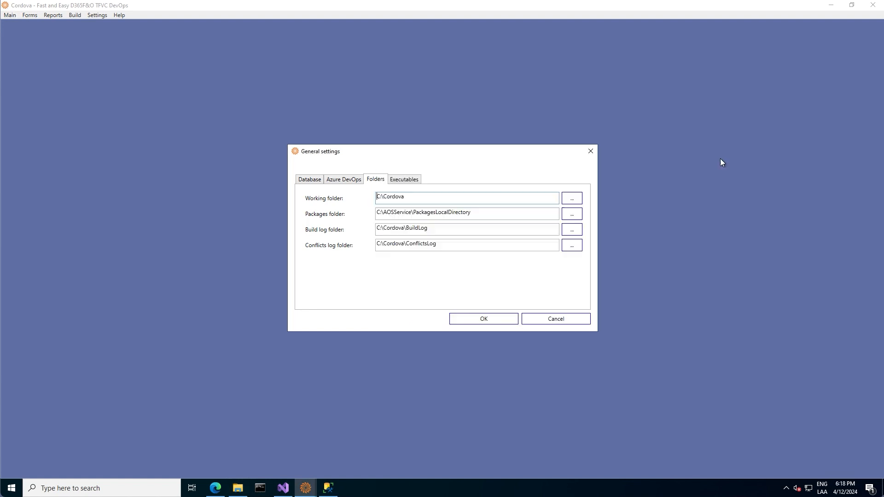
{"action": "left_click", "coordinate": [404, 181]}
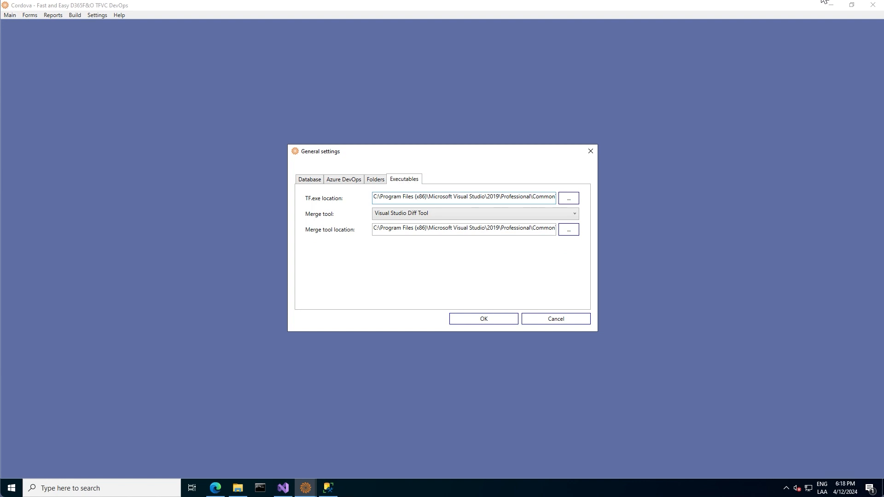
{"action": "mouse_move", "coordinate": [821, 0]}
- Save Cordova's settings, then expand Trunk, 10 - DEV, 20 - TEST and 30 - PROD in D365FO-S1's Repos files
{"action": "left_click", "coordinate": [488, 318]}
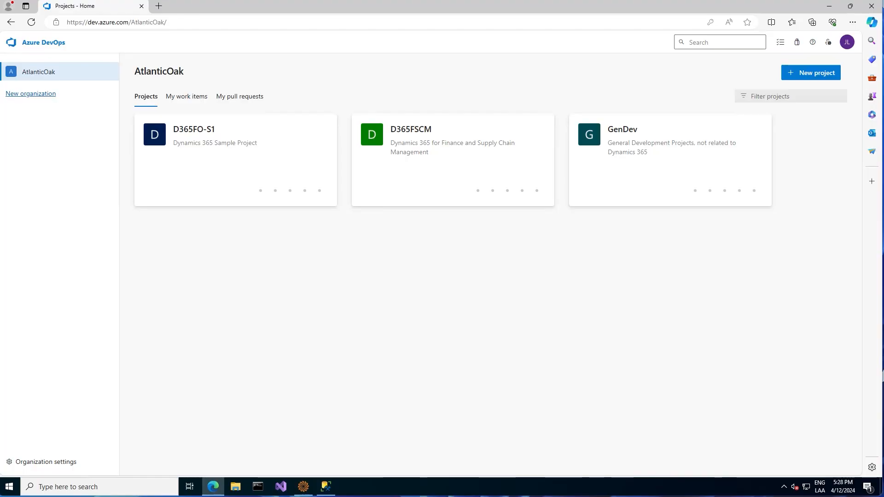
{"action": "left_click", "coordinate": [191, 180]}
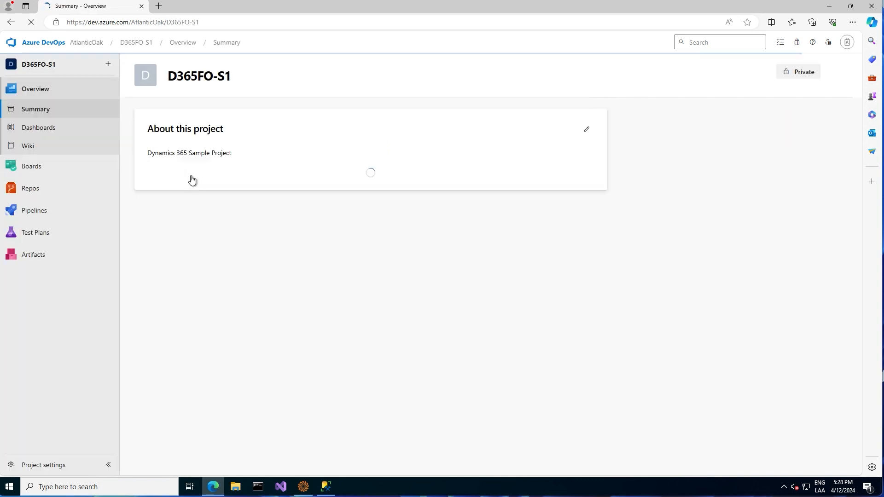
{"action": "left_click", "coordinate": [10, 189]}
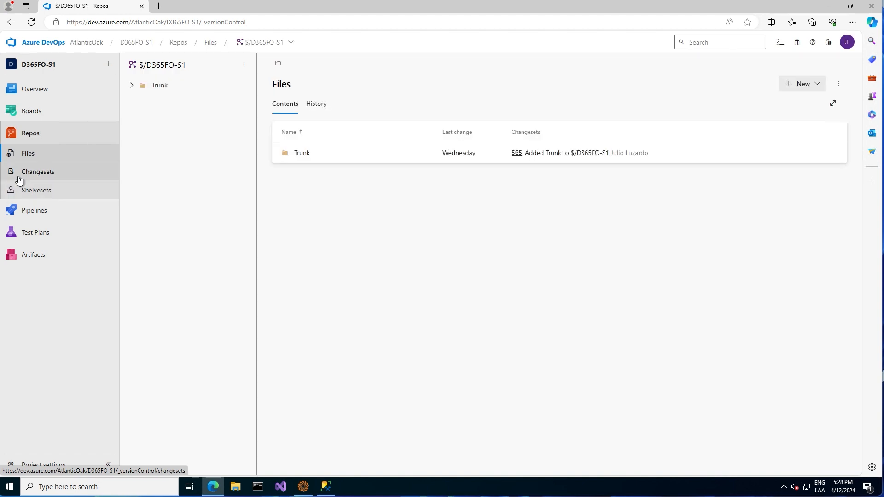
{"action": "left_click", "coordinate": [132, 85]}
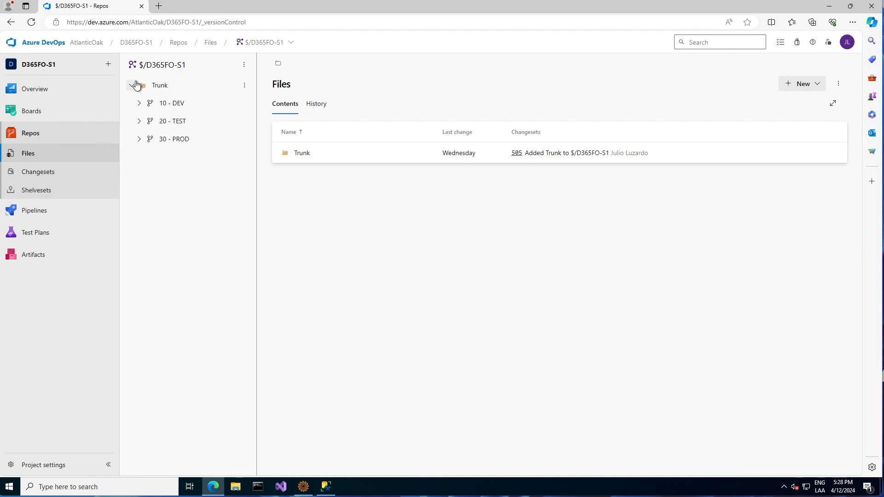
{"action": "left_click", "coordinate": [140, 104]}
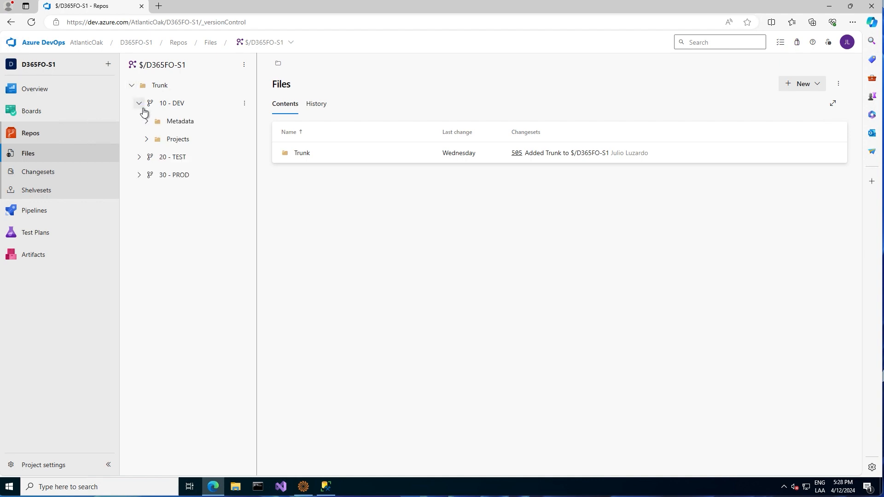
{"action": "left_click", "coordinate": [138, 158]}
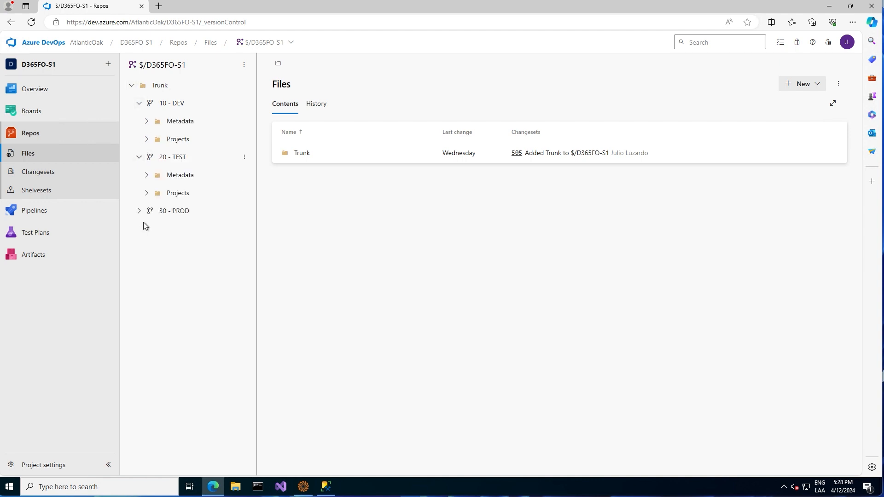
{"action": "left_click", "coordinate": [139, 211]}
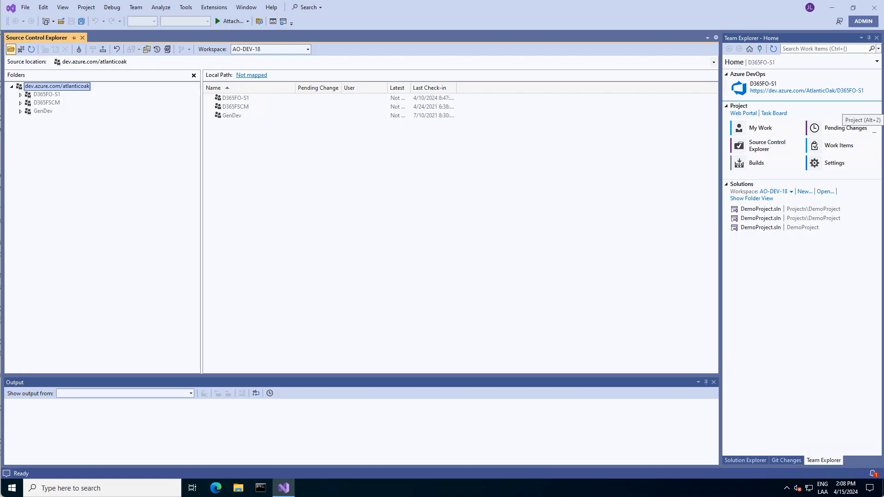
- Check 10 - DEV's Metadata and Projects folders, then the 20 - TEST and 30 - PROD mappings
{"action": "left_click", "coordinate": [20, 95]}
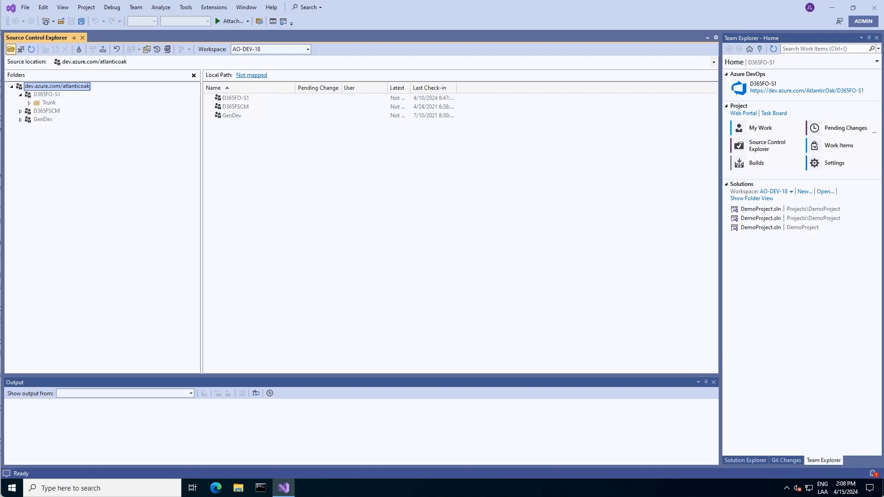
{"action": "left_click", "coordinate": [29, 103]}
{"action": "left_click", "coordinate": [61, 111]}
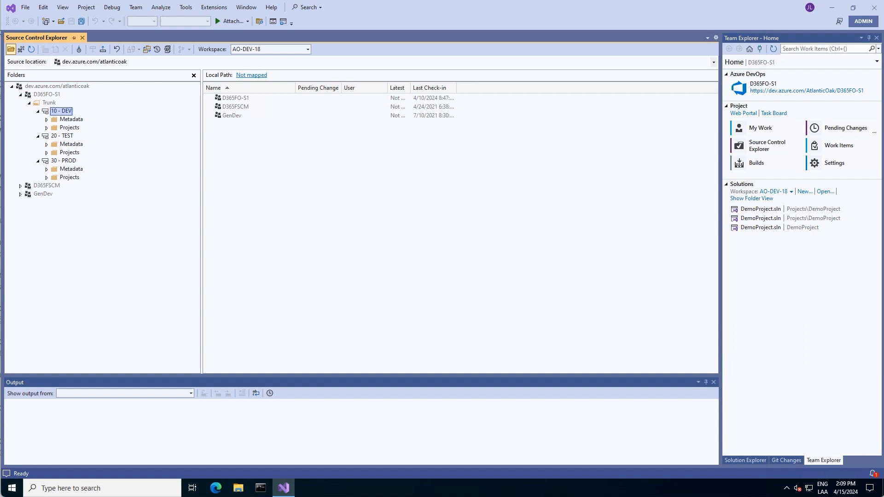
{"action": "left_click", "coordinate": [71, 120]}
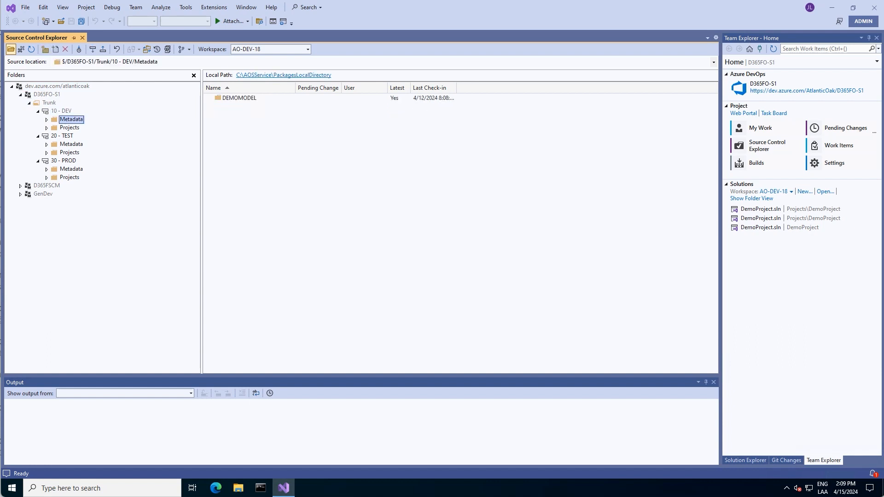
{"action": "left_click", "coordinate": [70, 127]}
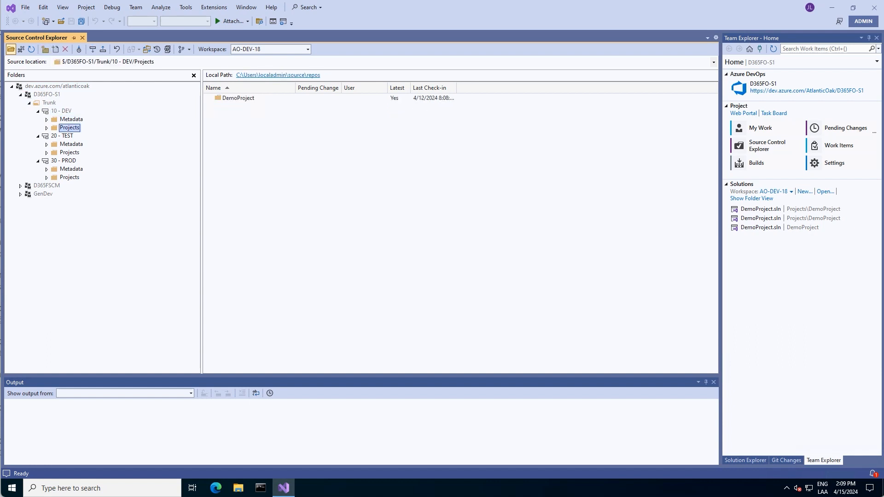
{"action": "left_click", "coordinate": [62, 136]}
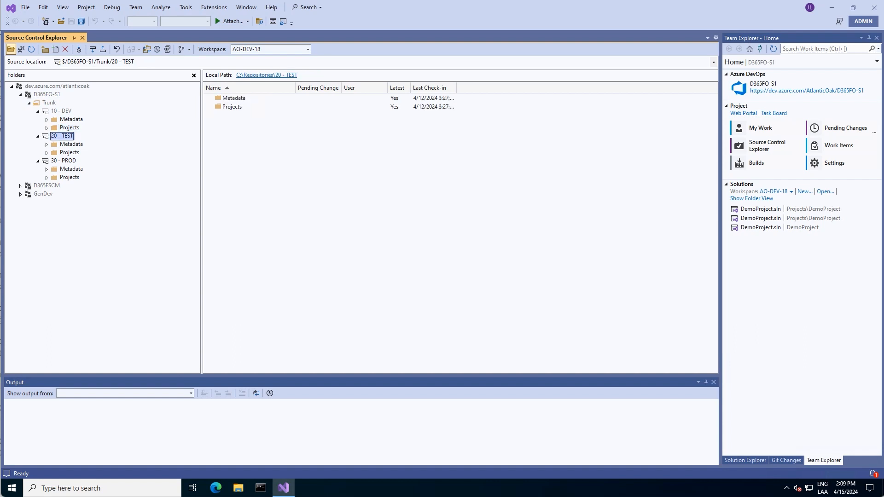
{"action": "left_click", "coordinate": [63, 161]}
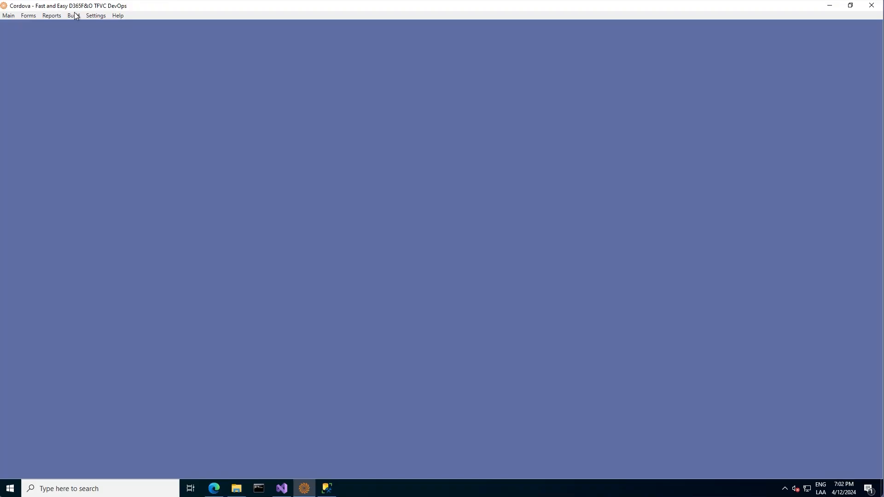
- Add a branch named DEV with source path $/D365FO-S1/Trunk/10 - DEV
{"action": "left_click", "coordinate": [104, 17]}
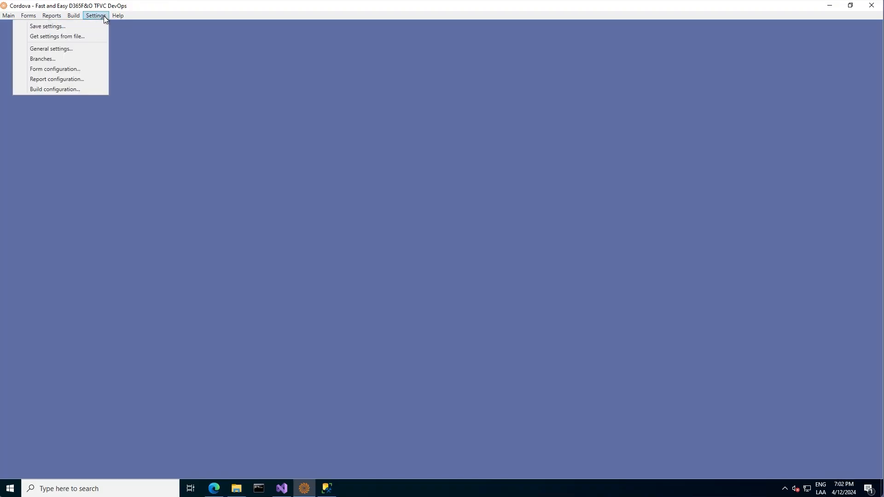
{"action": "left_click", "coordinate": [87, 63]}
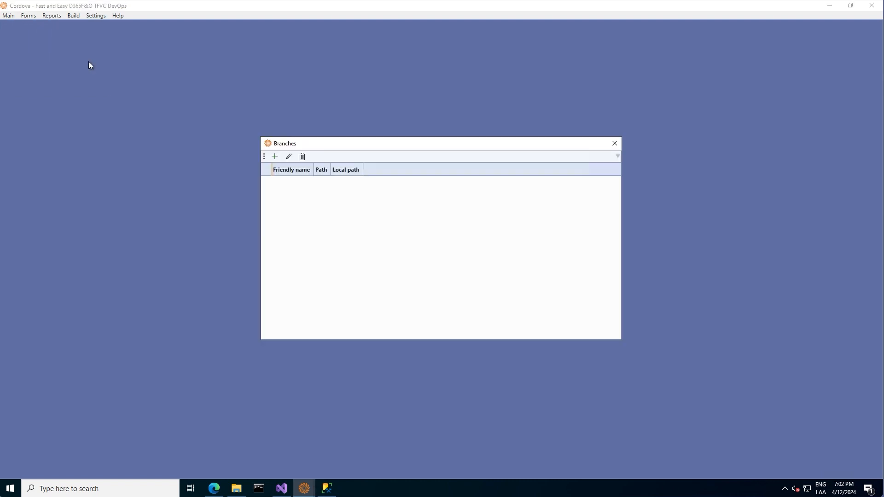
{"action": "left_click", "coordinate": [276, 157]}
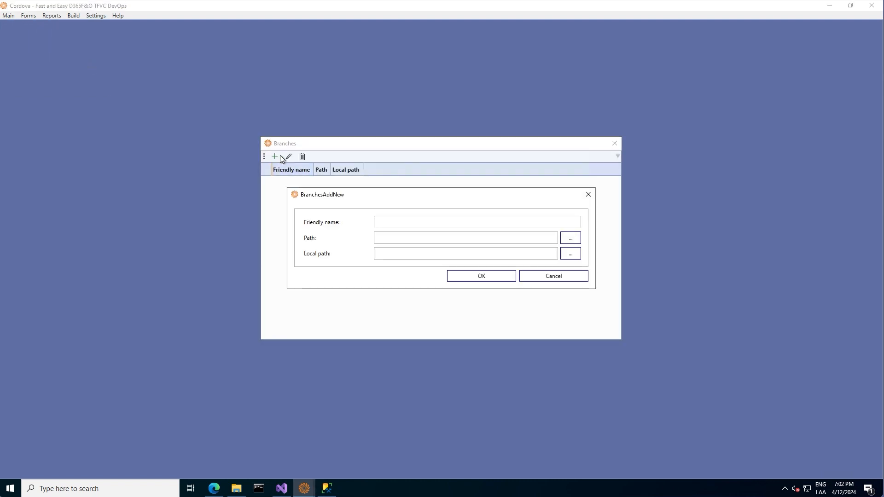
{"action": "left_click", "coordinate": [385, 224]}
{"action": "type", "text": "DEV"}
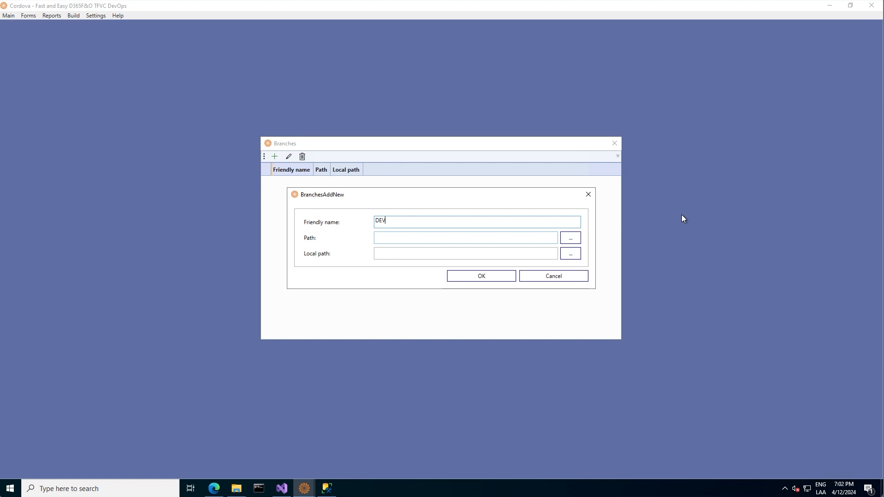
{"action": "left_click", "coordinate": [574, 237]}
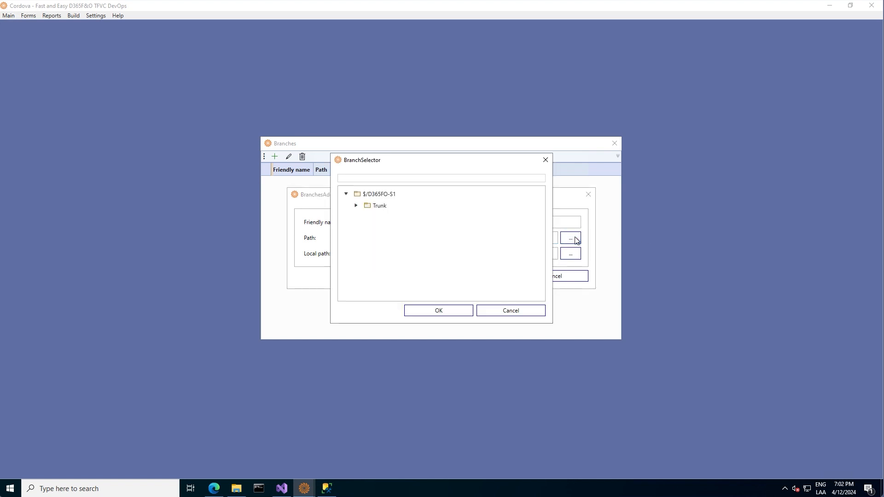
{"action": "left_click", "coordinate": [367, 208]}
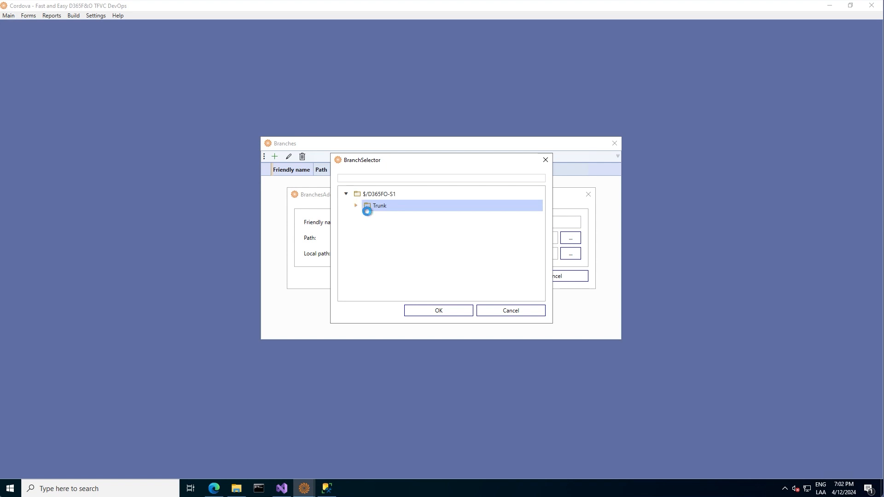
{"action": "left_click", "coordinate": [368, 216]}
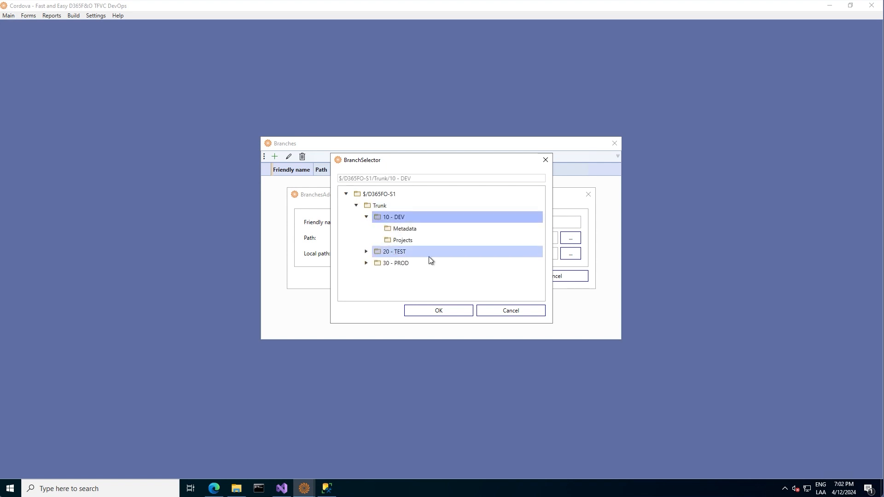
{"action": "left_click", "coordinate": [437, 311]}
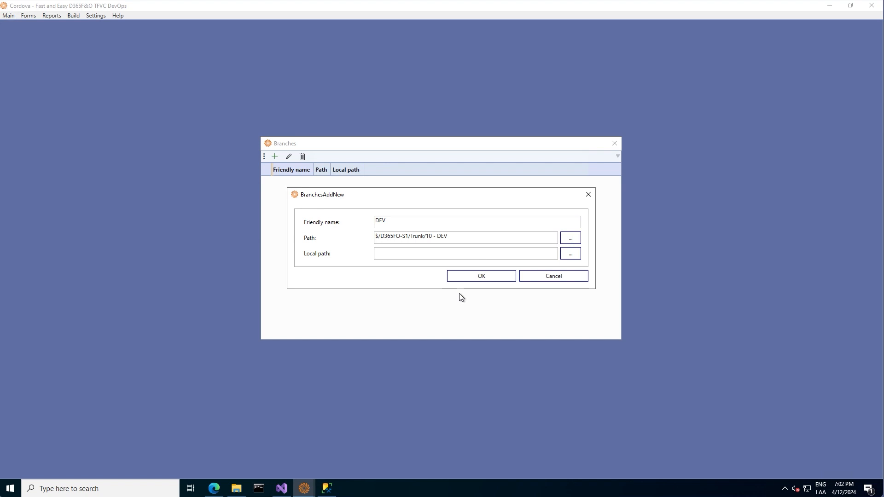
{"action": "left_click", "coordinate": [479, 279]}
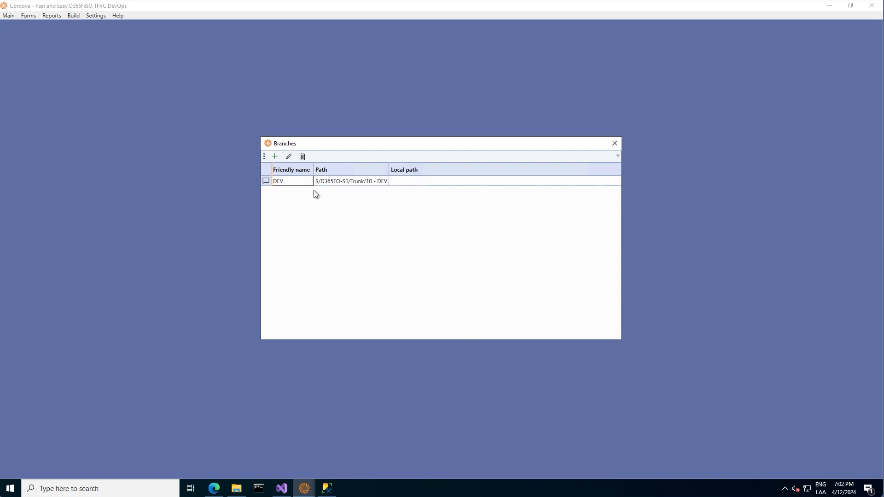
- Start a new branch named TEST with path $/D365FO-S1/Trunk/20 - TEST
{"action": "left_click", "coordinate": [275, 157]}
{"action": "left_click", "coordinate": [422, 218]}
{"action": "type", "text": "TEST"}
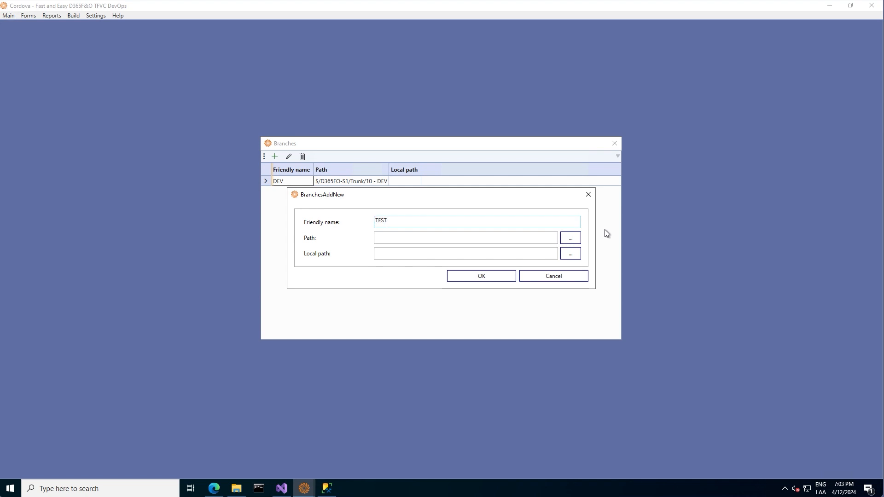
{"action": "left_click", "coordinate": [570, 239]}
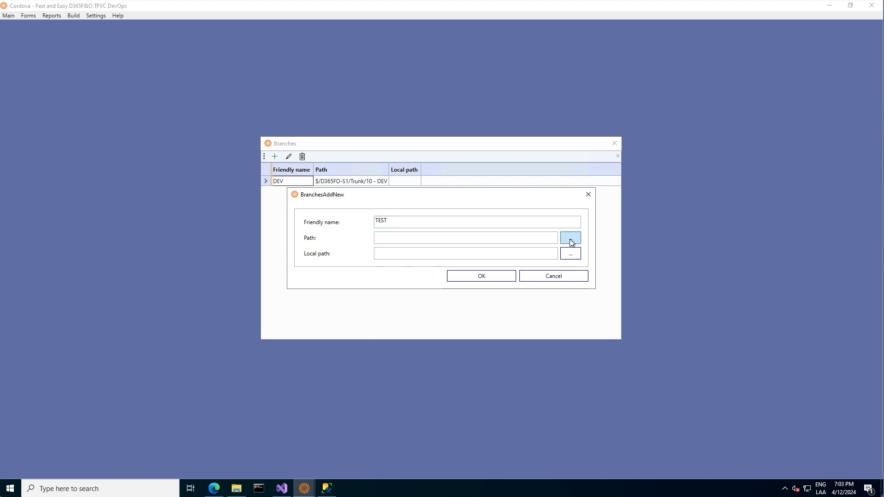
{"action": "left_click", "coordinate": [358, 207]}
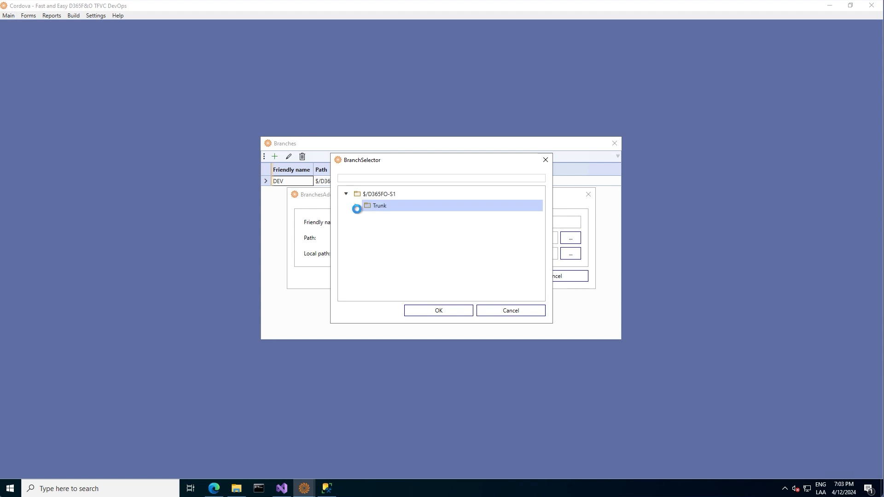
{"action": "left_click", "coordinate": [382, 229]}
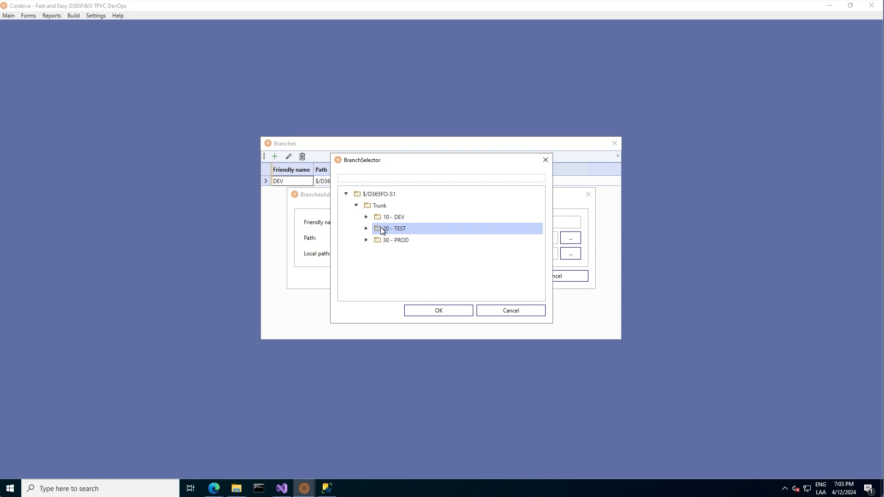
{"action": "left_click", "coordinate": [438, 312]}
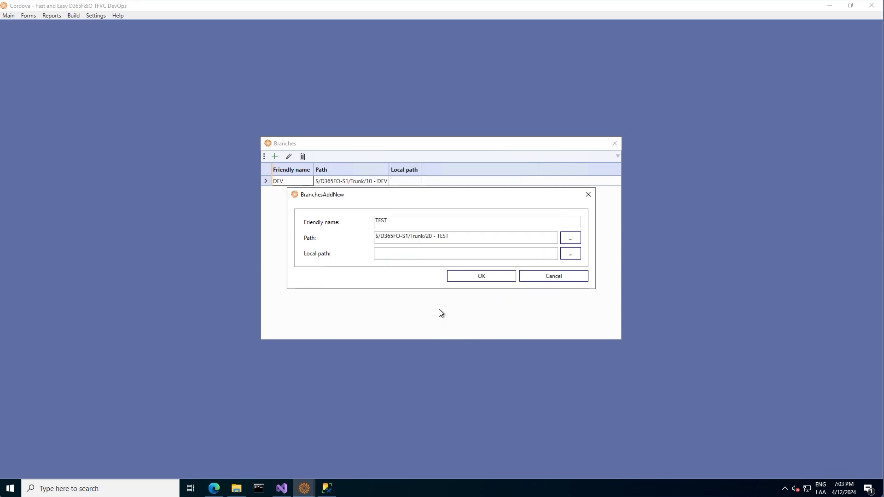
- Set the TEST branch's local path to C:\Repositories\20 - TEST and save it
{"action": "left_click", "coordinate": [572, 252]}
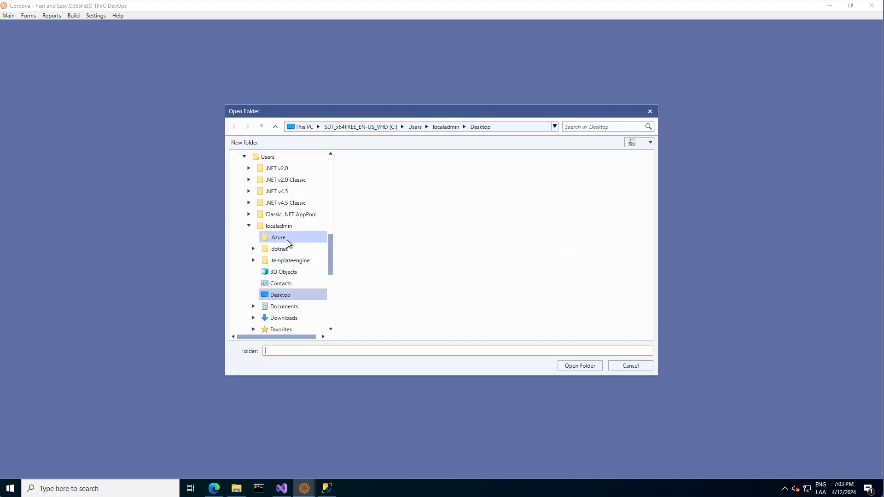
{"action": "left_click_drag", "start_coordinate": [332, 248], "coordinate": [339, 167]}
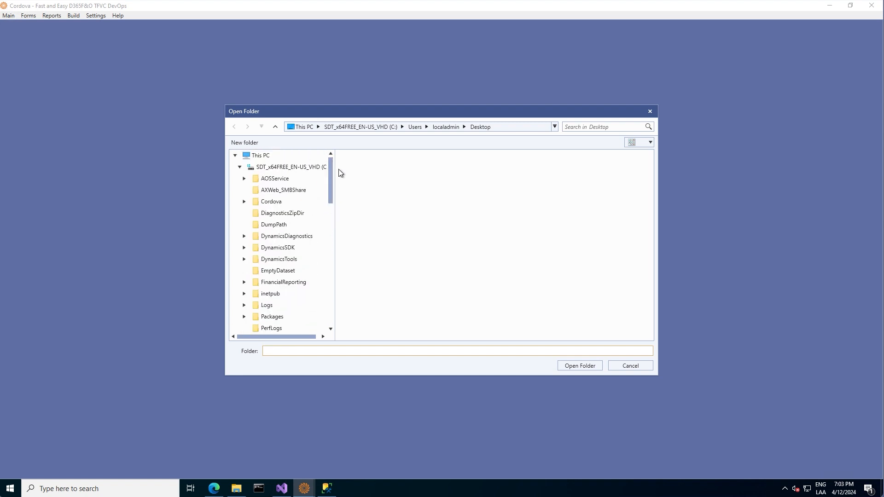
{"action": "left_click_drag", "start_coordinate": [330, 182], "coordinate": [329, 206]}
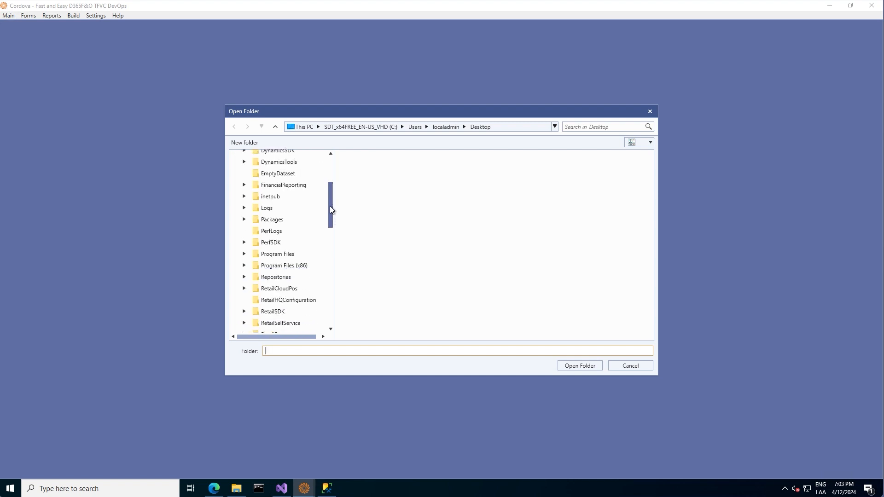
{"action": "left_click", "coordinate": [244, 277]}
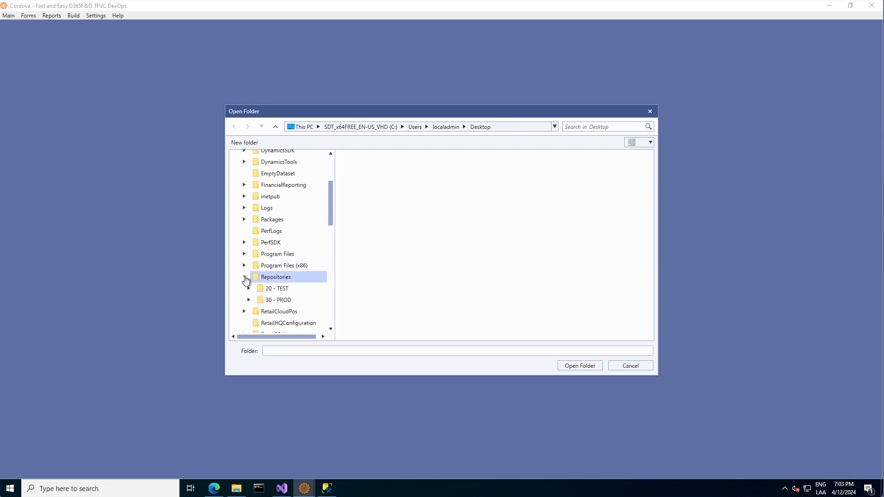
{"action": "left_click", "coordinate": [276, 288]}
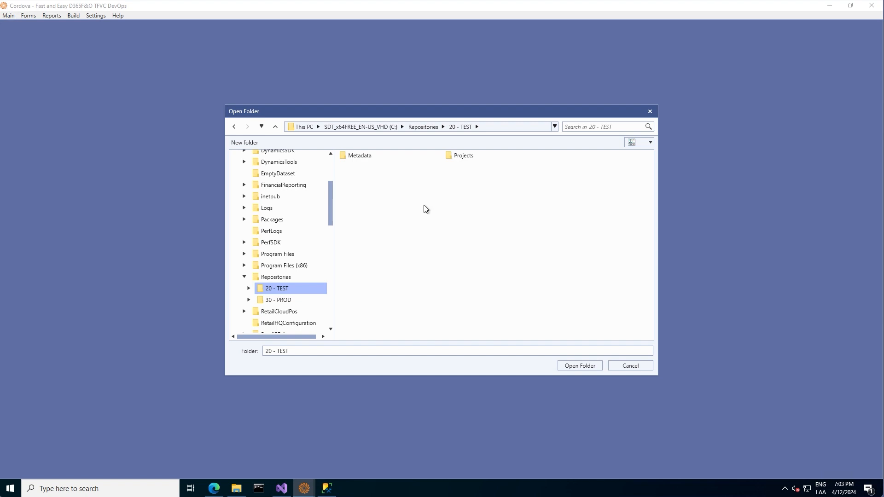
{"action": "left_click", "coordinate": [568, 365]}
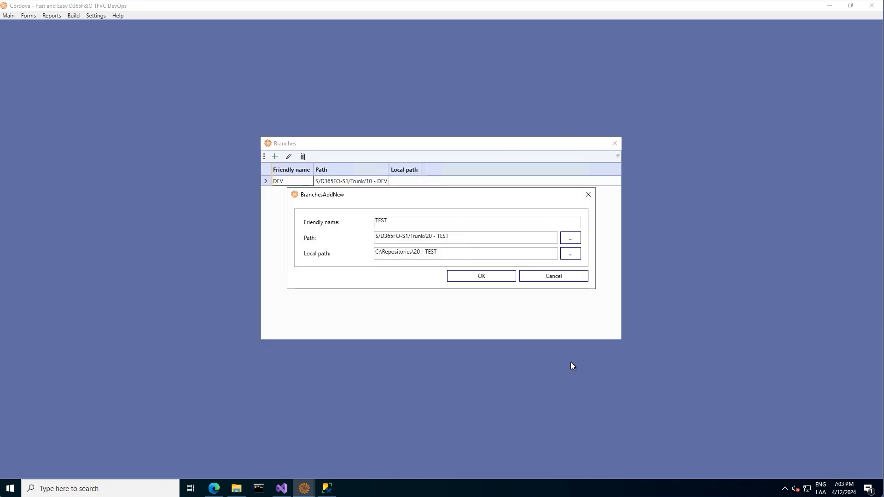
{"action": "left_click", "coordinate": [483, 277]}
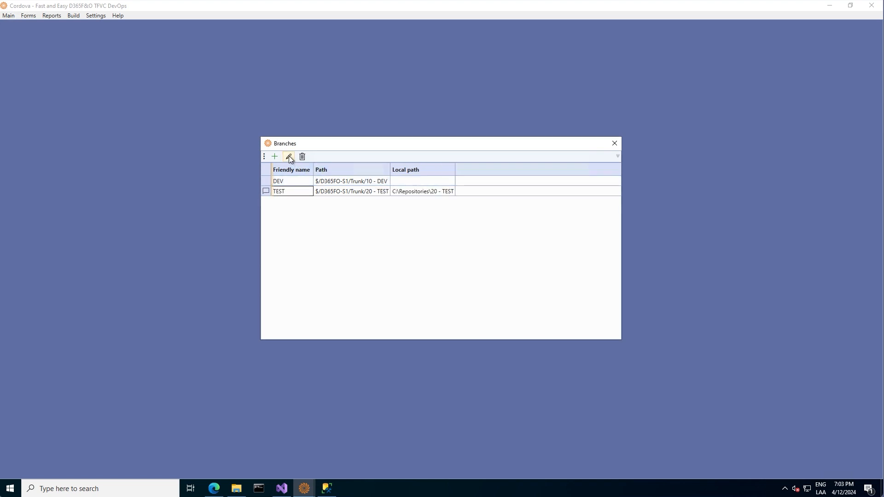
- Start a new branch named PROD with path $/D365FO-S1/Trunk/30 - PROD
{"action": "left_click", "coordinate": [274, 157]}
{"action": "left_click", "coordinate": [393, 221]}
{"action": "type", "text": "PRO"}
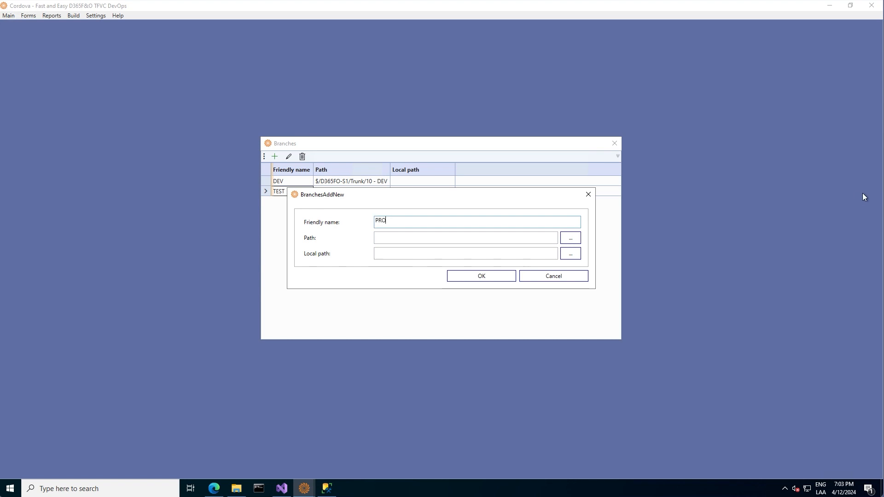
{"action": "type", "text": "D"}
{"action": "left_click", "coordinate": [571, 240]}
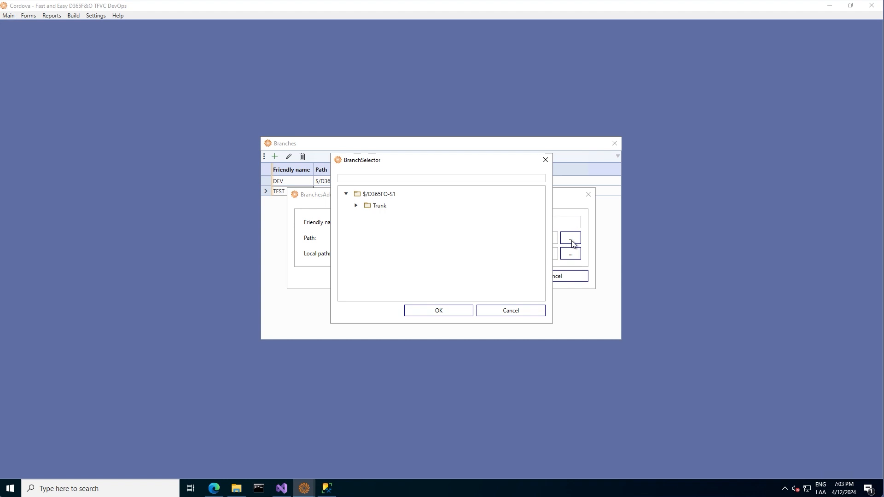
{"action": "left_click", "coordinate": [356, 206]}
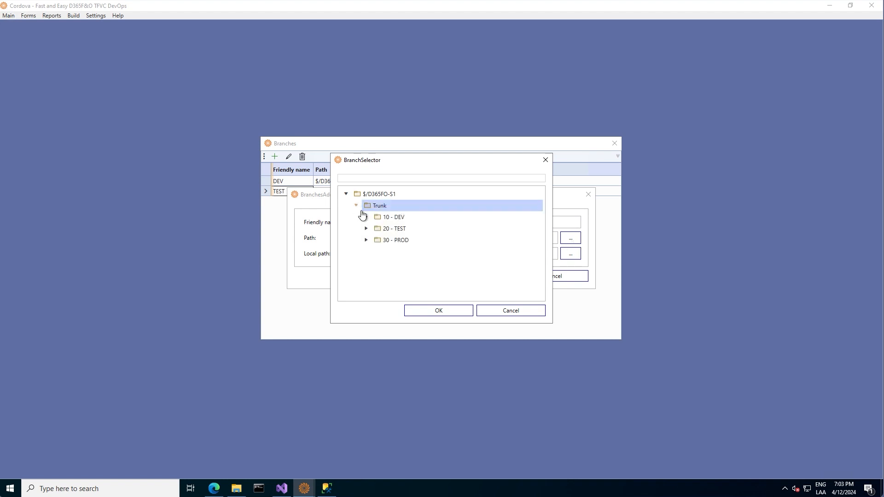
{"action": "left_click", "coordinate": [366, 240]}
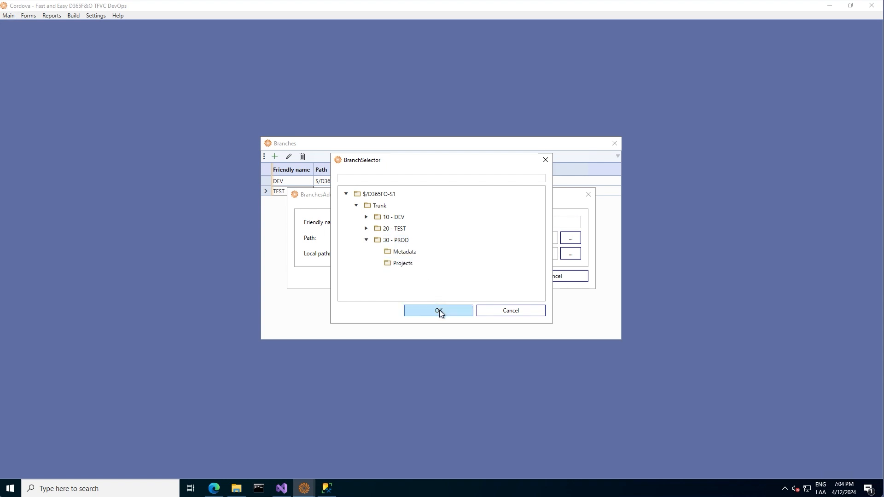
{"action": "left_click", "coordinate": [405, 240]}
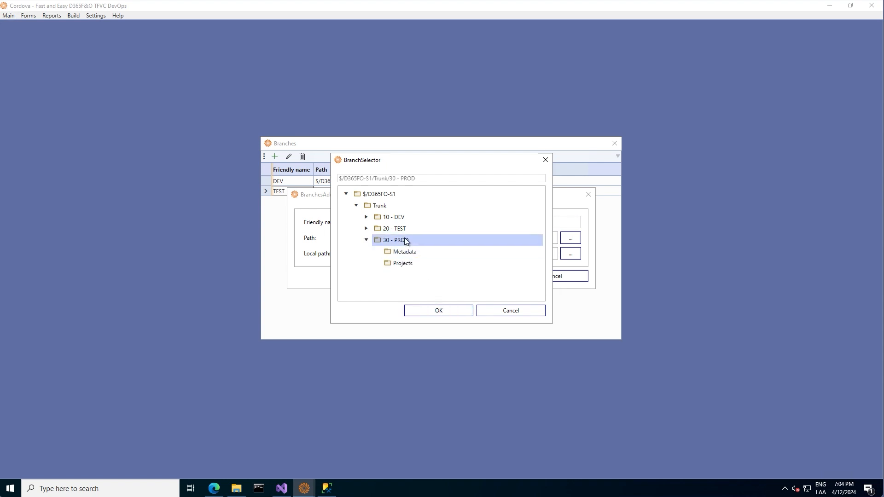
{"action": "left_click", "coordinate": [440, 308]}
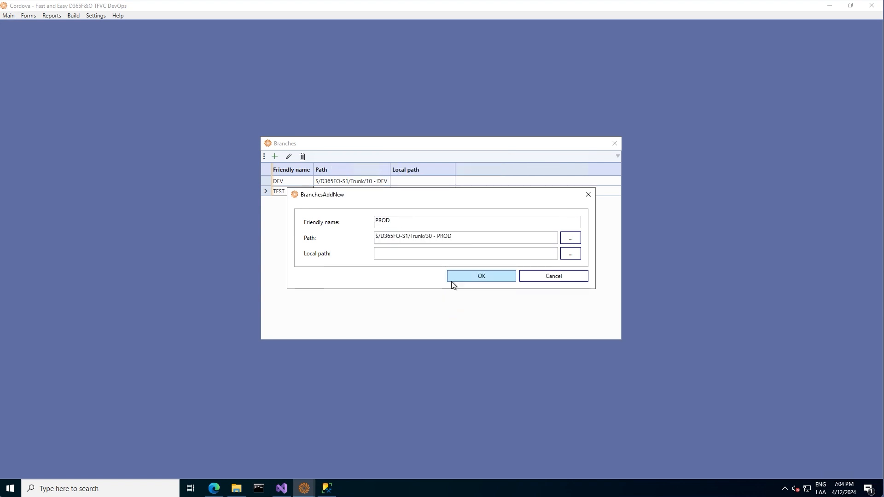
- Set the PROD branch's local path to C:\Repositories\30 - PROD and save it
{"action": "left_click", "coordinate": [575, 255]}
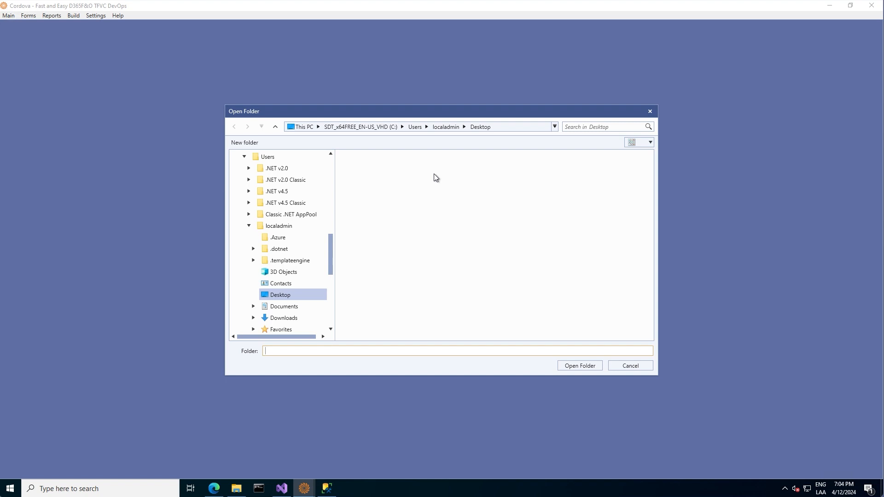
{"action": "left_click_drag", "start_coordinate": [332, 250], "coordinate": [331, 226]}
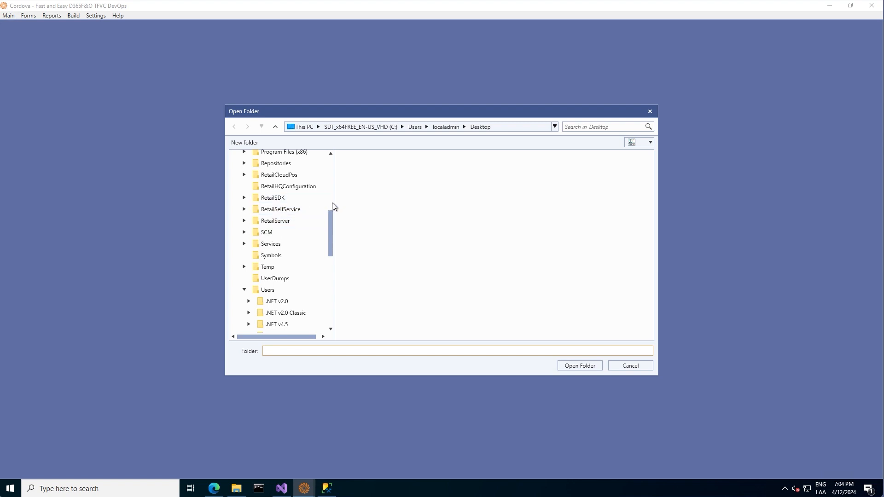
{"action": "left_click", "coordinate": [244, 163]}
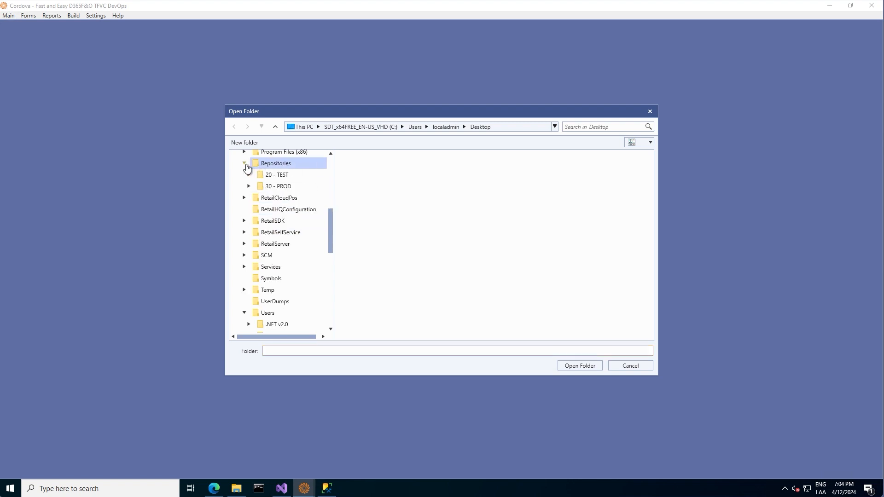
{"action": "left_click", "coordinate": [271, 187]}
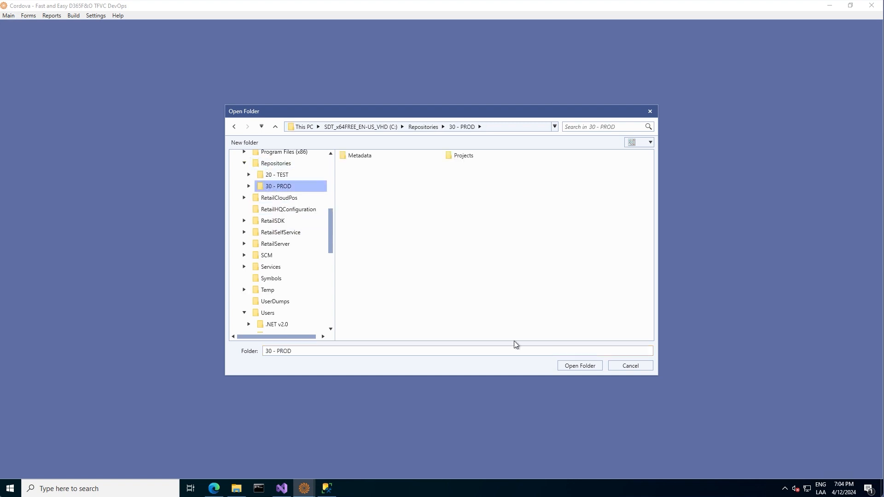
{"action": "left_click", "coordinate": [586, 365]}
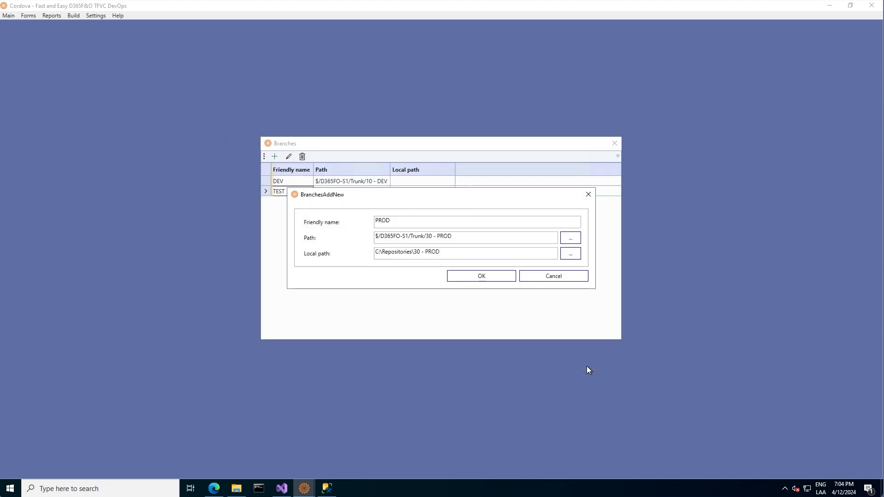
{"action": "left_click", "coordinate": [493, 276]}
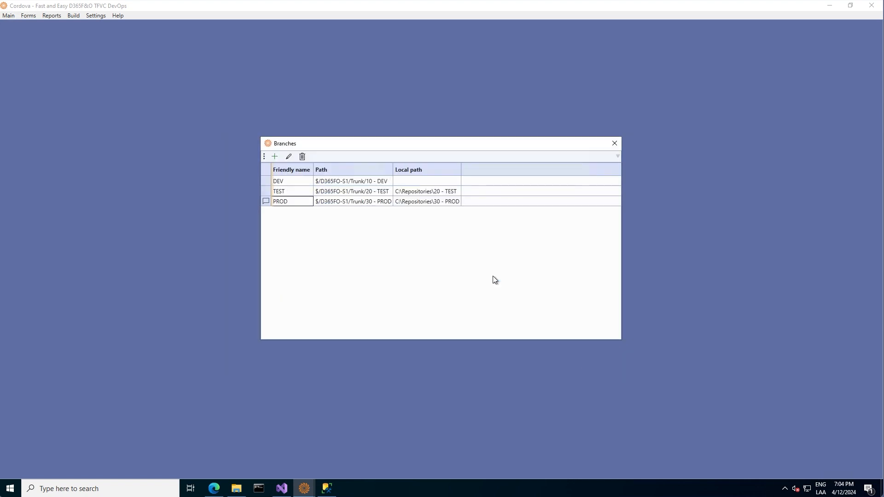
- Close the branch list and add a form configuration entry described 'DEV History'
{"action": "left_click", "coordinate": [615, 144]}
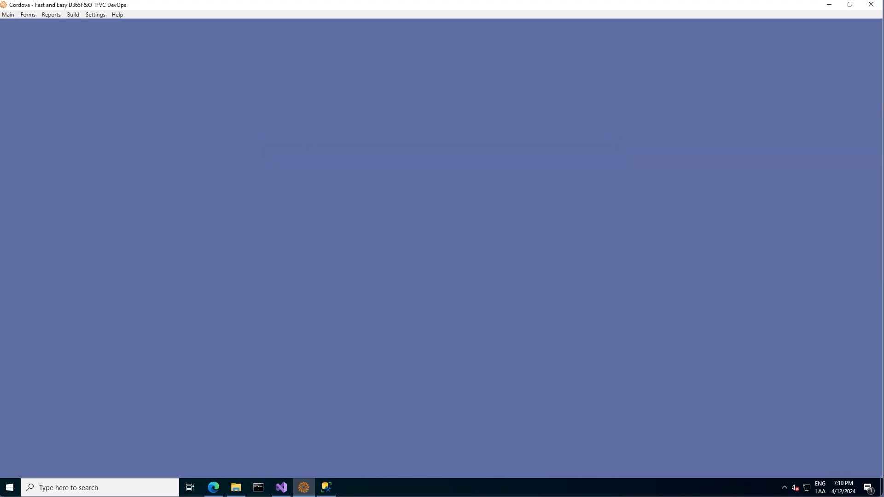
{"action": "left_click", "coordinate": [89, 16]}
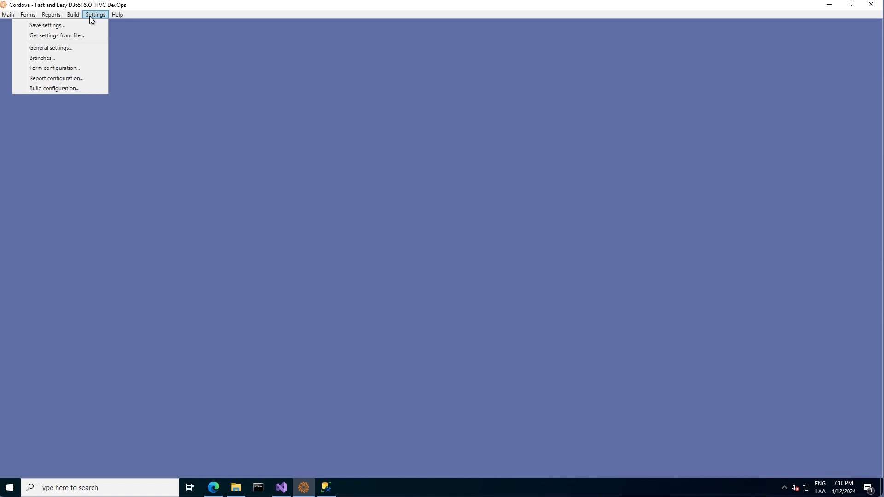
{"action": "left_click", "coordinate": [77, 69]}
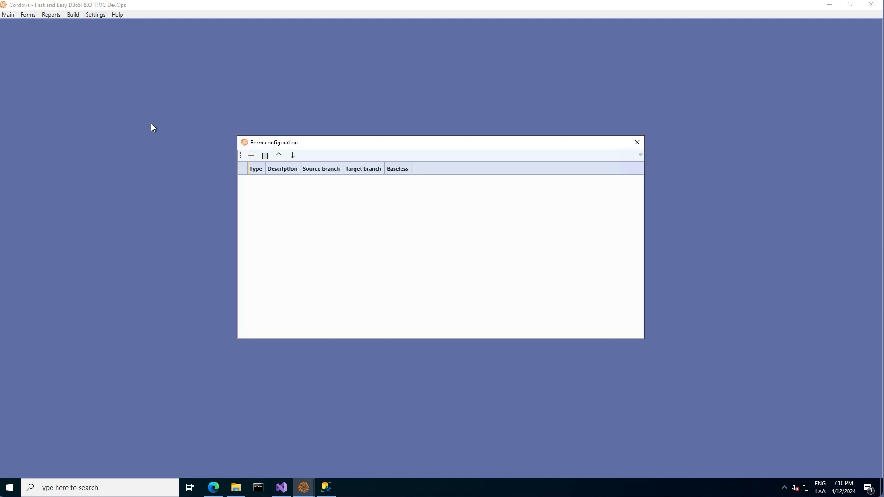
{"action": "left_click", "coordinate": [252, 155]}
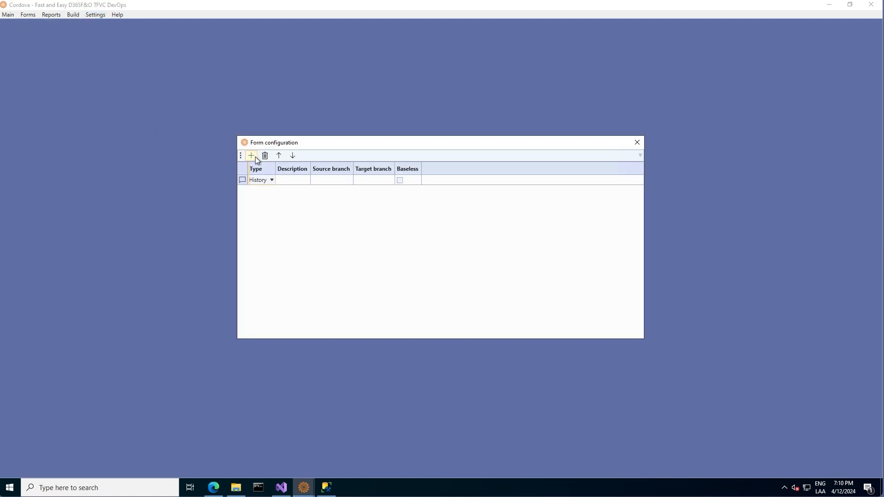
{"action": "left_click", "coordinate": [302, 180]}
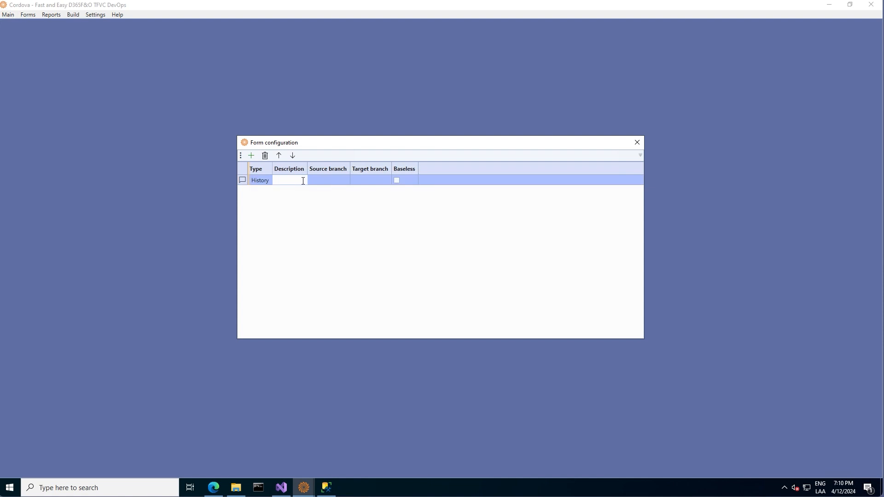
{"action": "type", "text": "DEV History"}
- Set the DEV History source branch to 10 - DEV and start a second entry
{"action": "left_click", "coordinate": [333, 181]}
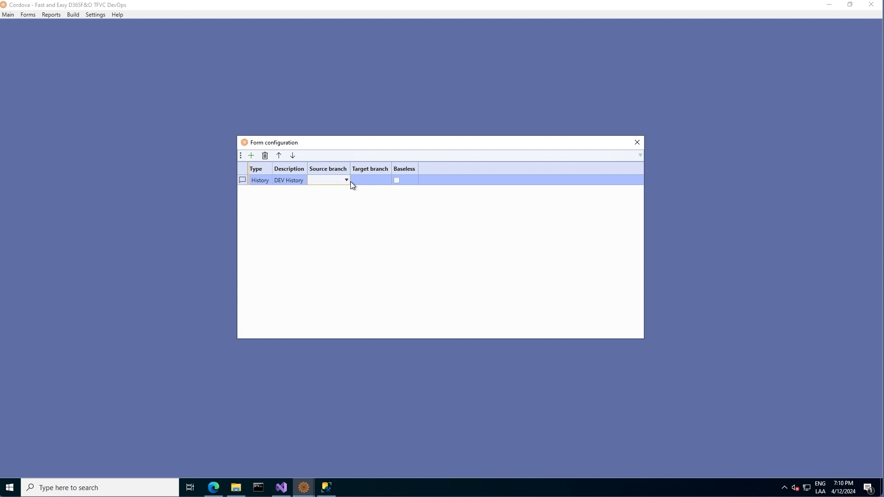
{"action": "left_click", "coordinate": [347, 181]}
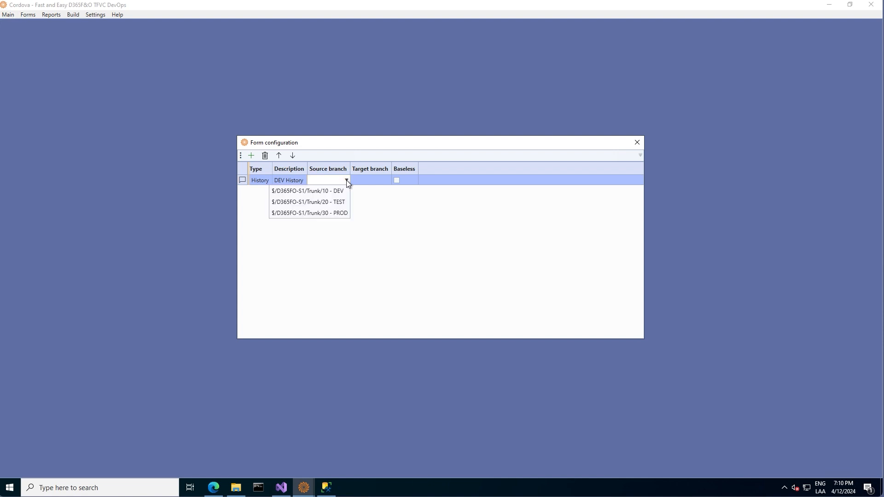
{"action": "left_click", "coordinate": [340, 188]}
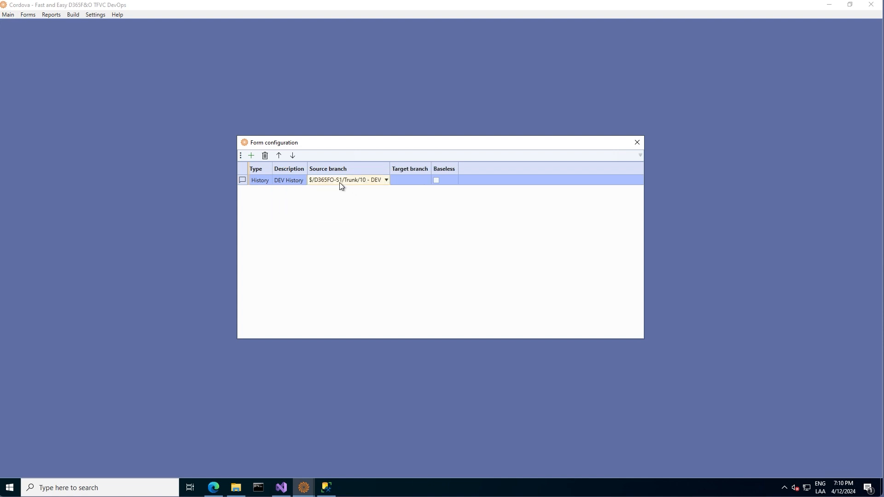
{"action": "left_click", "coordinate": [252, 156]}
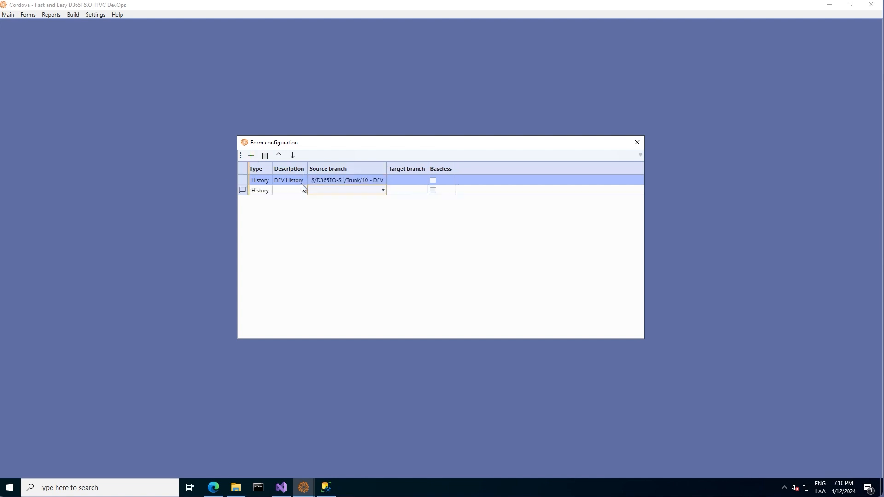
- Make the second row a Merge candidates entry, 'DEV2TEST Merge Candidates', from 10 - DEV to 20 - TEST
{"action": "left_click", "coordinate": [269, 194]}
{"action": "left_click", "coordinate": [272, 190]}
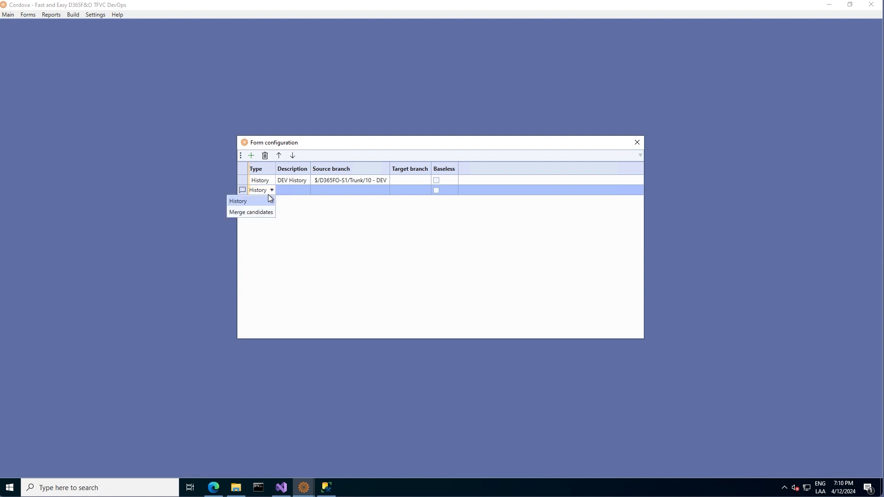
{"action": "left_click", "coordinate": [258, 212]}
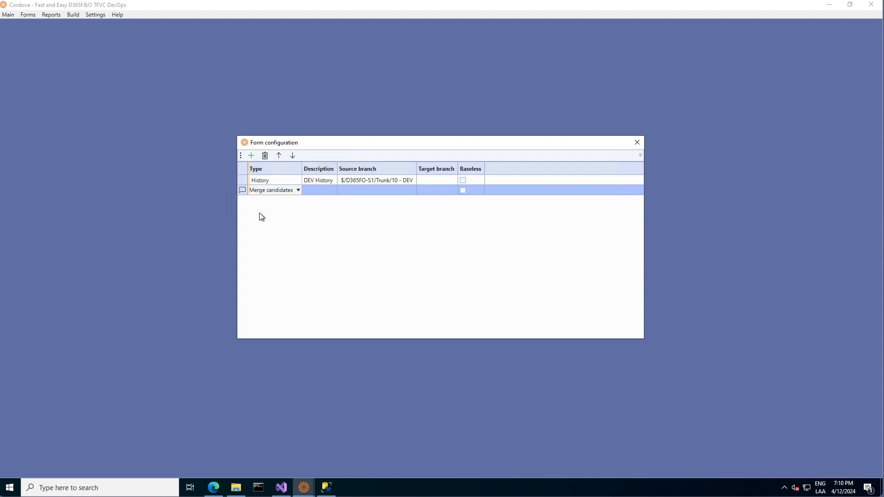
{"action": "left_click", "coordinate": [313, 190]}
{"action": "type", "text": "DEV2"}
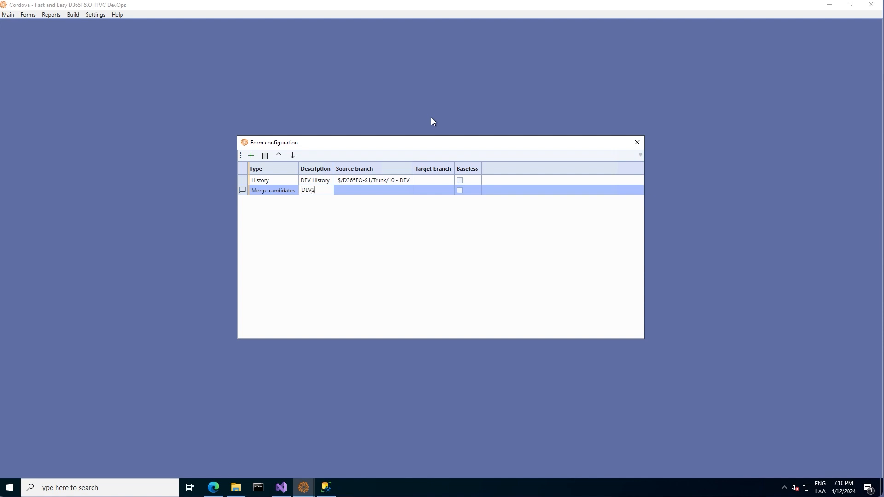
{"action": "type", "text": "TEST M"}
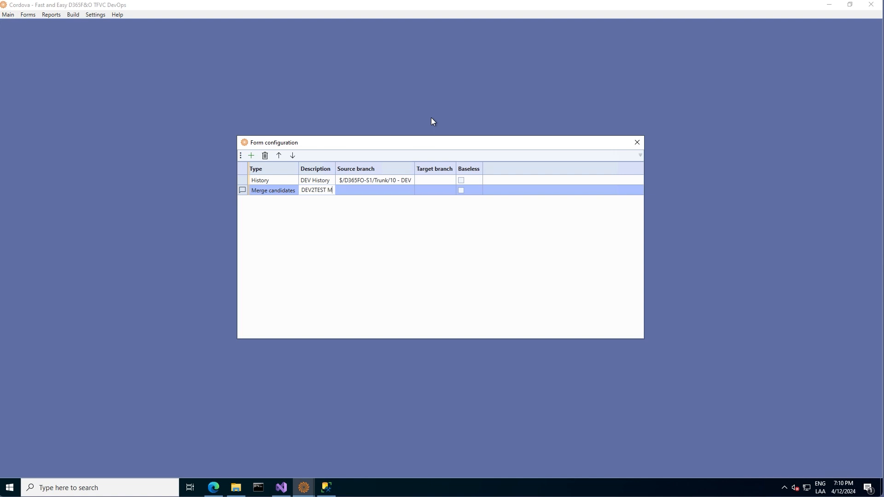
{"action": "type", "text": "erge Candidates"}
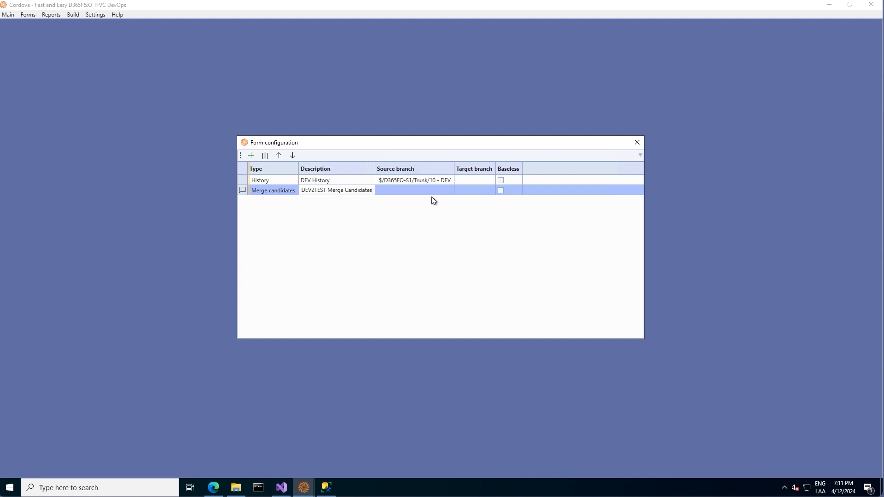
{"action": "left_click", "coordinate": [446, 192]}
{"action": "left_click", "coordinate": [449, 191]}
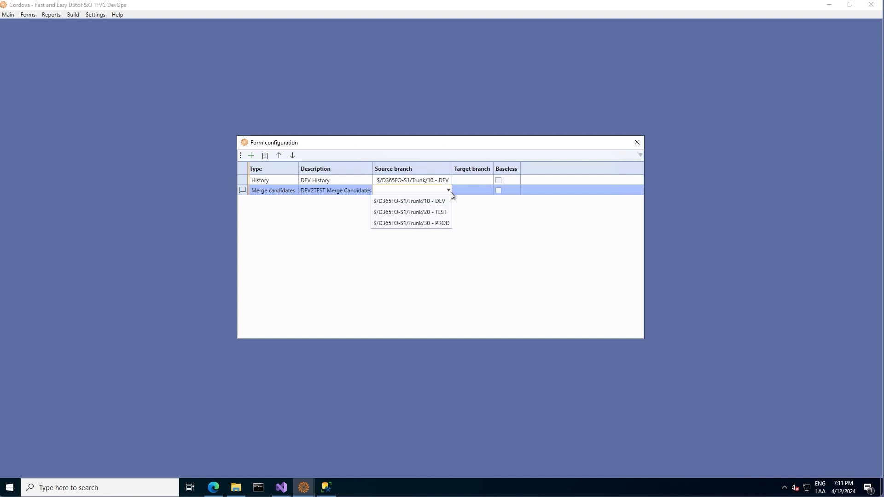
{"action": "left_click", "coordinate": [446, 205]}
{"action": "left_click", "coordinate": [486, 189]}
{"action": "left_click", "coordinate": [488, 190]}
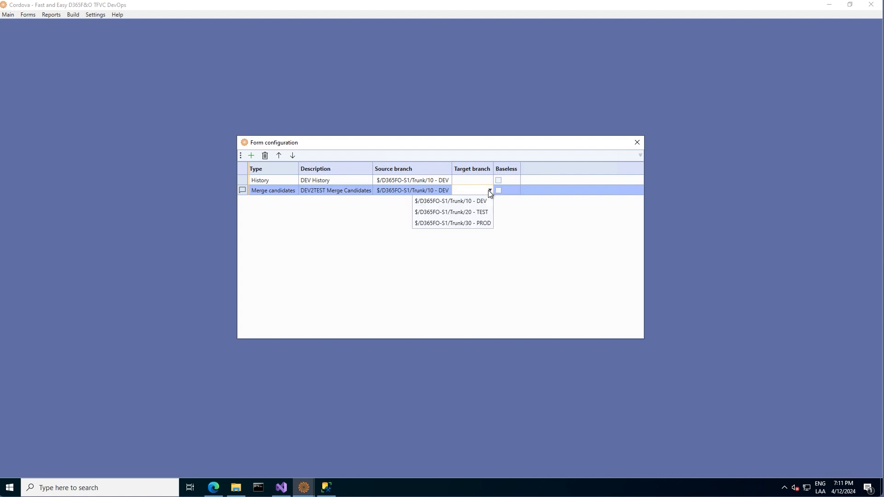
{"action": "left_click", "coordinate": [469, 211]}
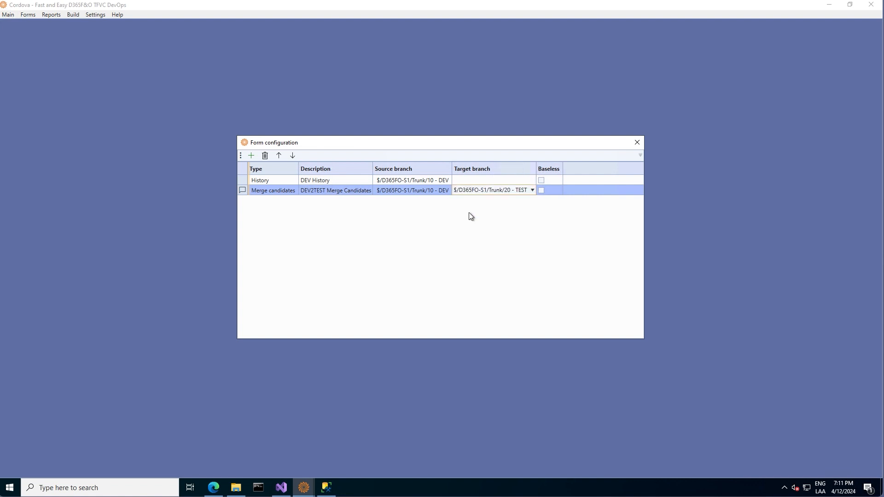
- Add a 'TEST History' form entry with source branch 20 - TEST
{"action": "left_click", "coordinate": [251, 156]}
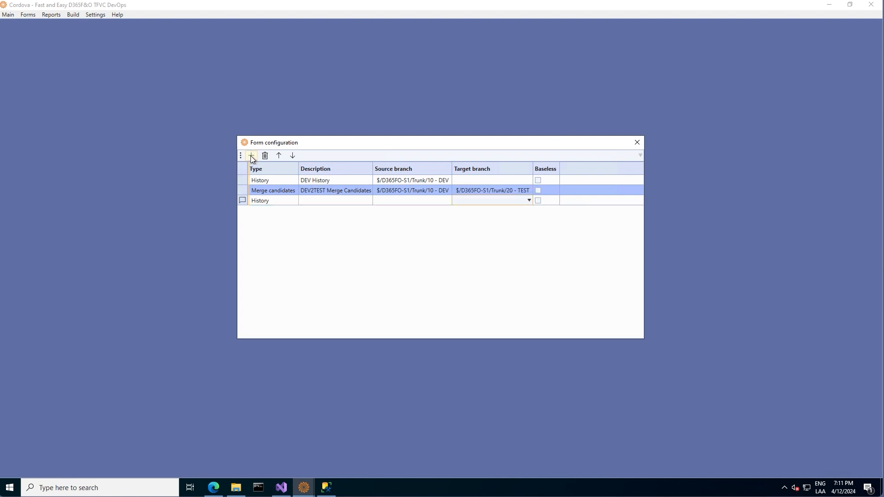
{"action": "left_click", "coordinate": [311, 199]}
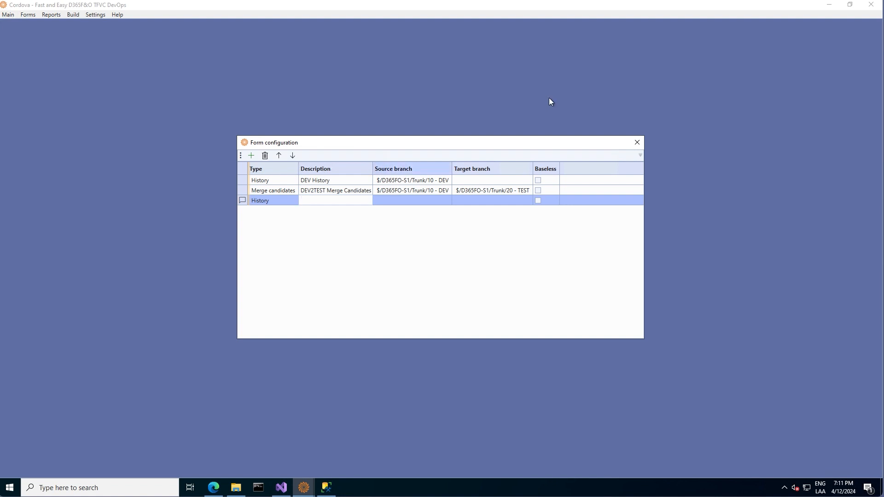
{"action": "type", "text": "TEST History"}
{"action": "left_click", "coordinate": [446, 201]}
{"action": "left_click", "coordinate": [446, 200]}
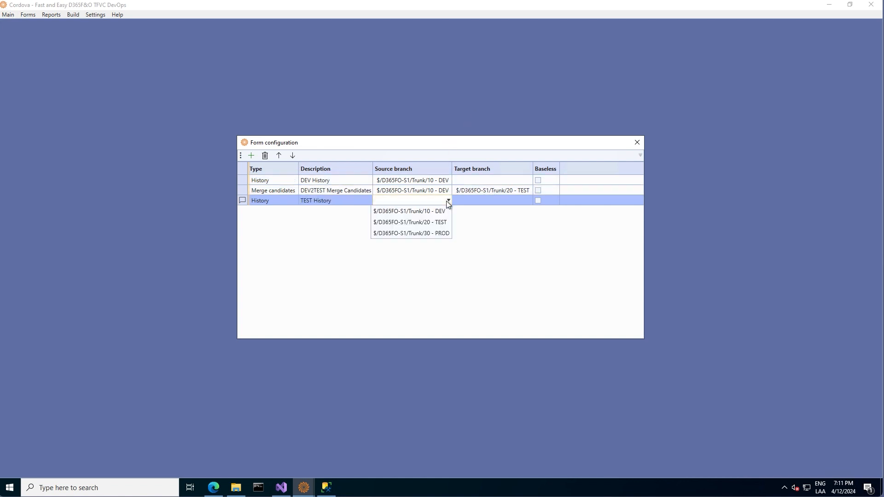
{"action": "left_click", "coordinate": [428, 223]}
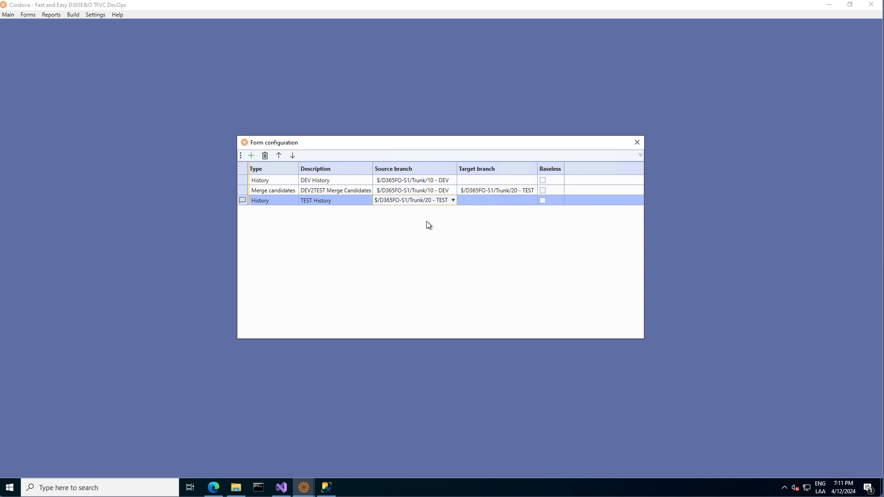
- Add a fourth entry of type Merge candidates, then finish the 'check it in' comment in DM_HelloWorld.xpp
{"action": "left_click", "coordinate": [250, 156]}
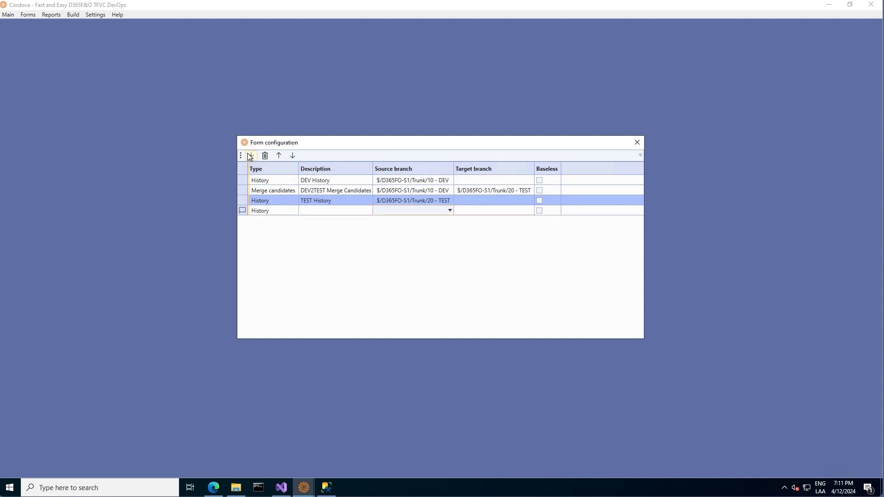
{"action": "left_click", "coordinate": [278, 212]}
{"action": "left_click", "coordinate": [295, 211]}
{"action": "left_click", "coordinate": [276, 233]}
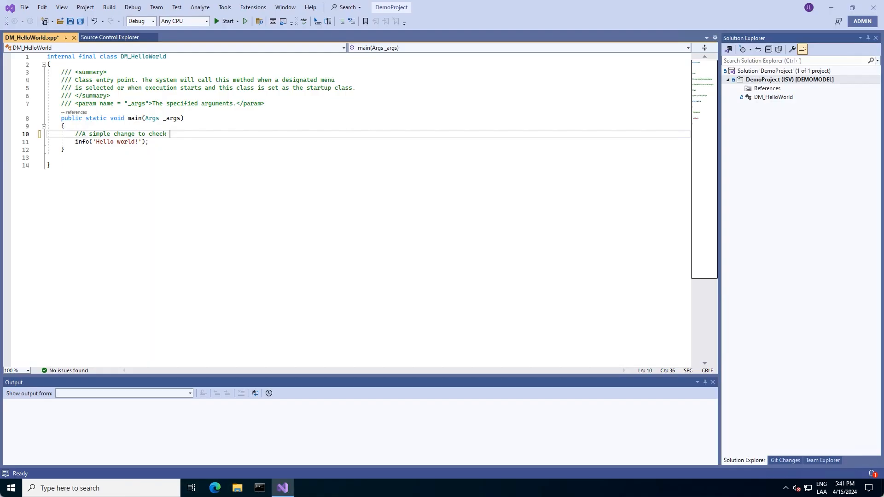
{"action": "type", "text": "it in"}
- Save all changes to DM_HelloWorld and begin checking in the solution
{"action": "left_click", "coordinate": [25, 7]}
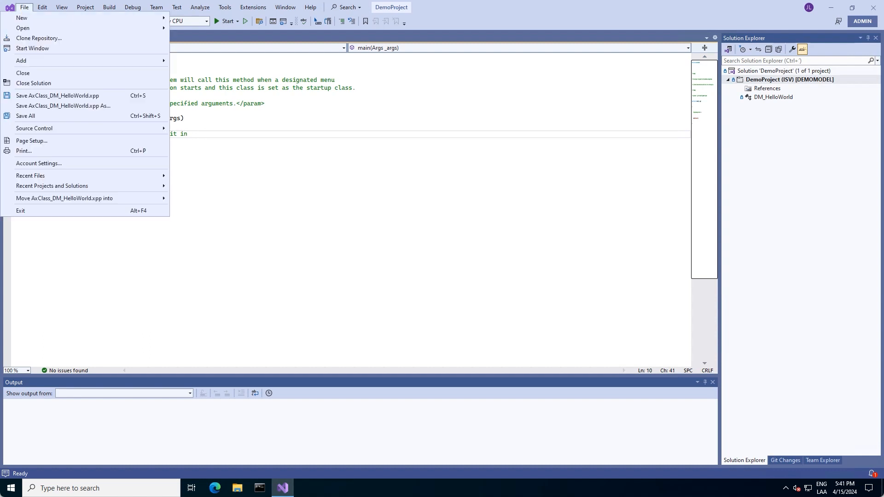
{"action": "left_click", "coordinate": [34, 116]}
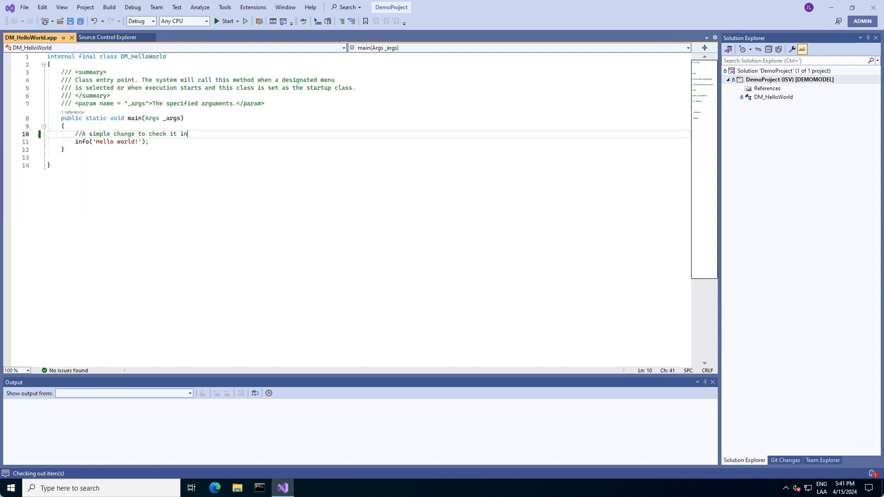
{"action": "right_click", "coordinate": [760, 71]}
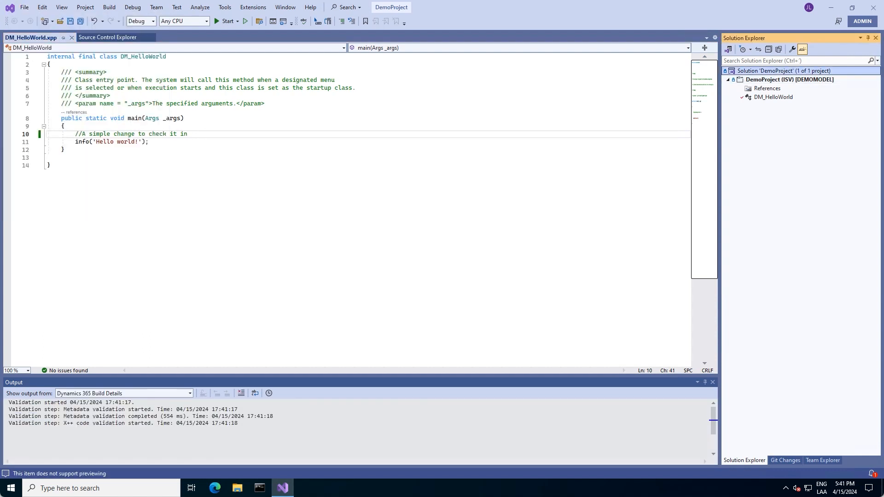
{"action": "left_click", "coordinate": [623, 229]}
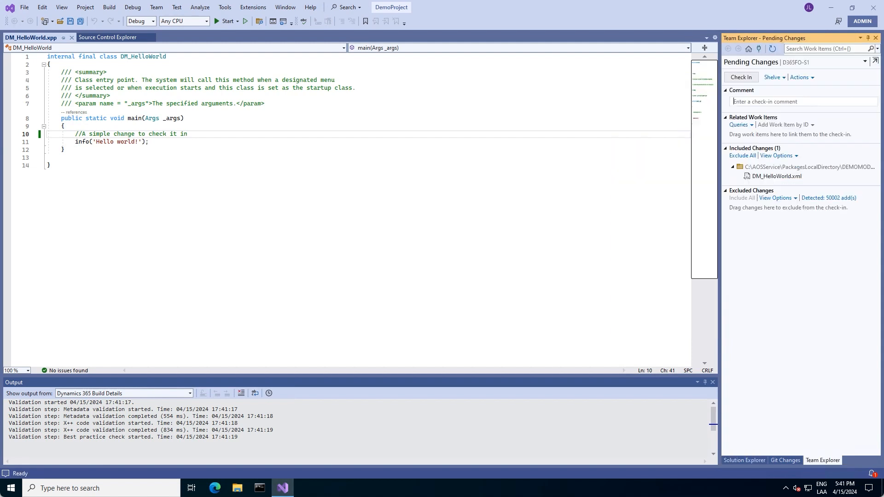
- Check in with work item 11 and comment '11 - New Demo Project - Another simple change'
{"action": "left_click", "coordinate": [784, 125]}
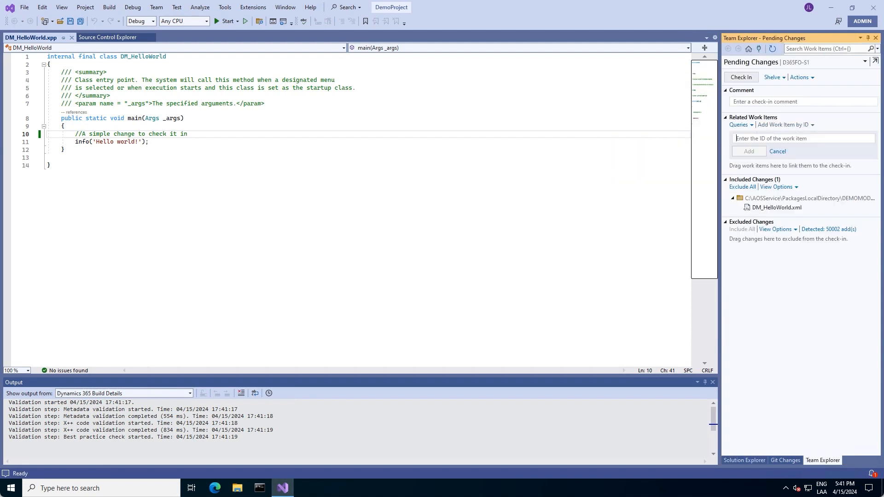
{"action": "type", "text": "11"}
{"action": "key", "text": "Return"}
{"action": "left_click", "coordinate": [755, 111]}
{"action": "type", "text": "11"}
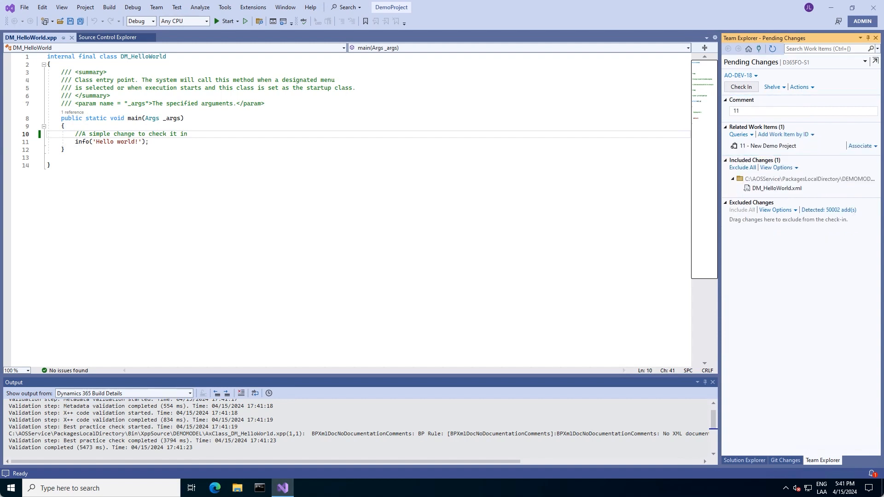
{"action": "type", "text": " - New Demo Project - Another simple change"}
{"action": "left_click", "coordinate": [741, 87]}
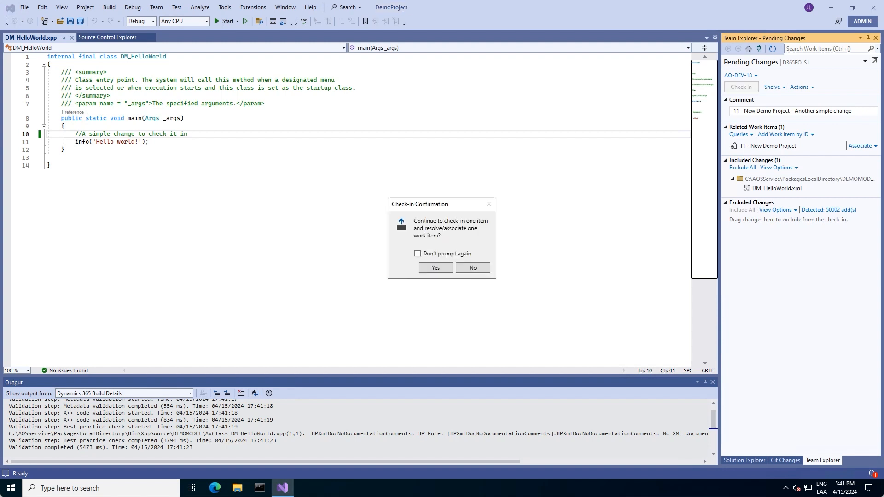
{"action": "key", "text": "Return"}
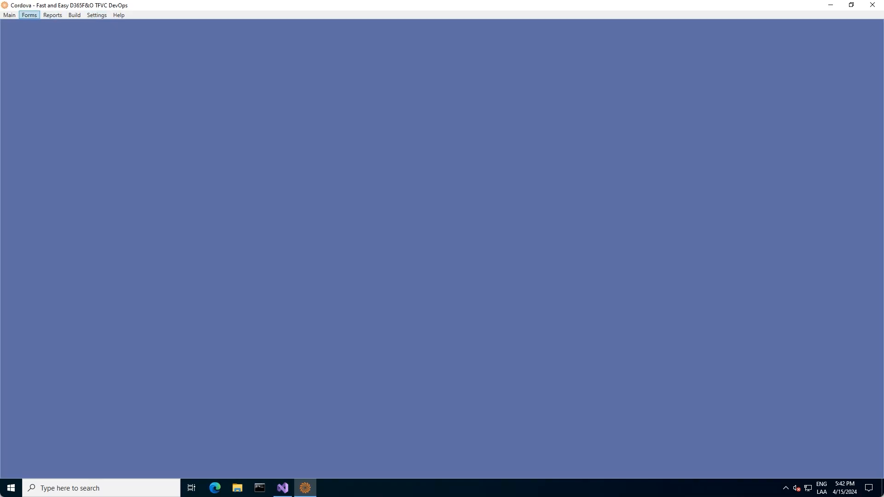
- Merge changeset 524 from DEV2TEST Merge Candidates into TEST and close the merge log
{"action": "left_click", "coordinate": [29, 15]}
{"action": "left_click", "coordinate": [53, 35]}
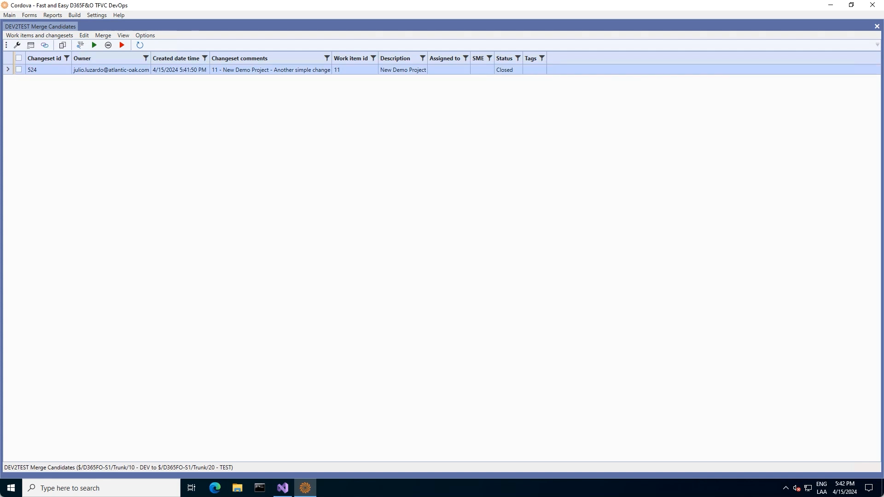
{"action": "left_click", "coordinate": [19, 69]}
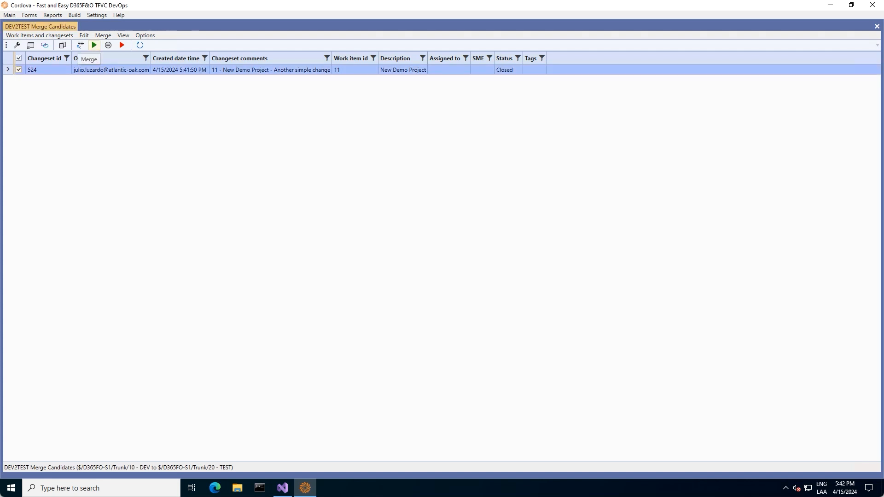
{"action": "left_click", "coordinate": [94, 44]}
{"action": "left_click", "coordinate": [473, 277]}
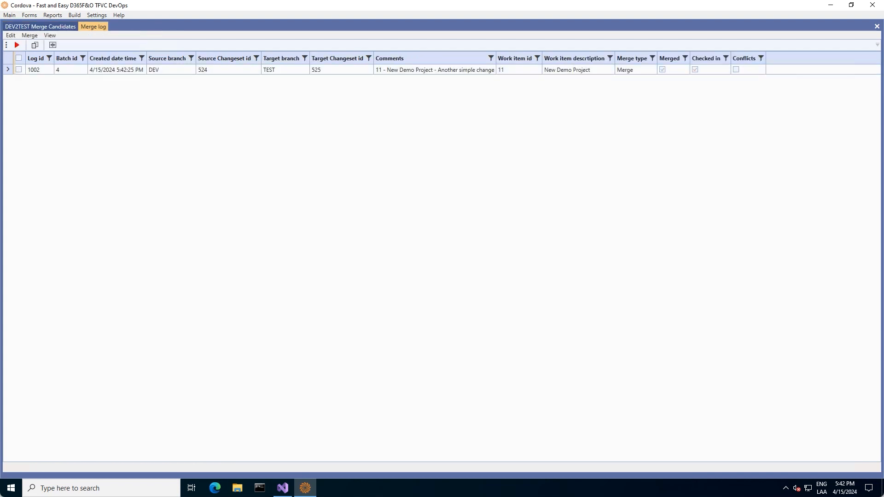
{"action": "left_click", "coordinate": [877, 26]}
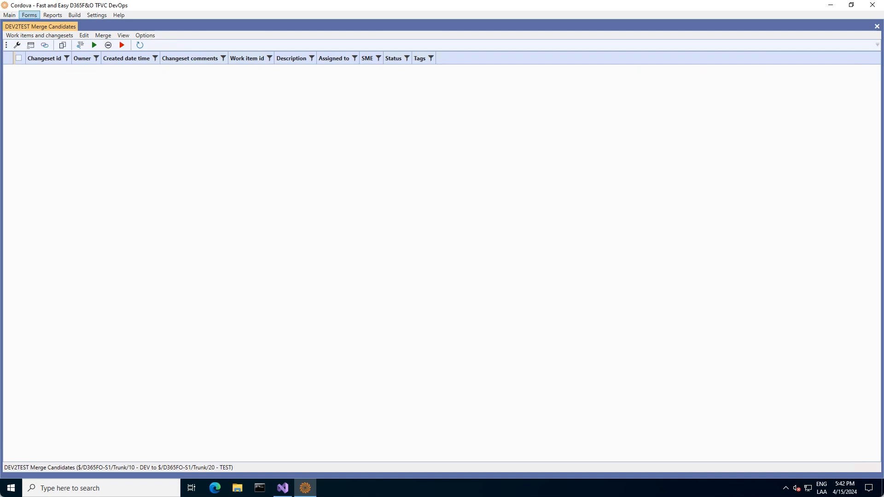
{"action": "left_click", "coordinate": [29, 15]}
{"action": "left_click", "coordinate": [49, 56]}
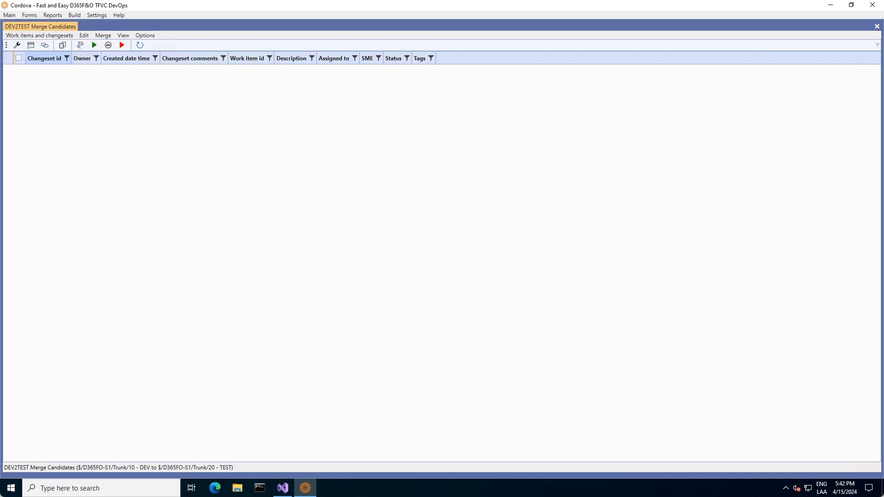
- Merge changeset 525 from TEST2PROD Merge Candidates into PROD and close the merge log
{"action": "left_click", "coordinate": [18, 69]}
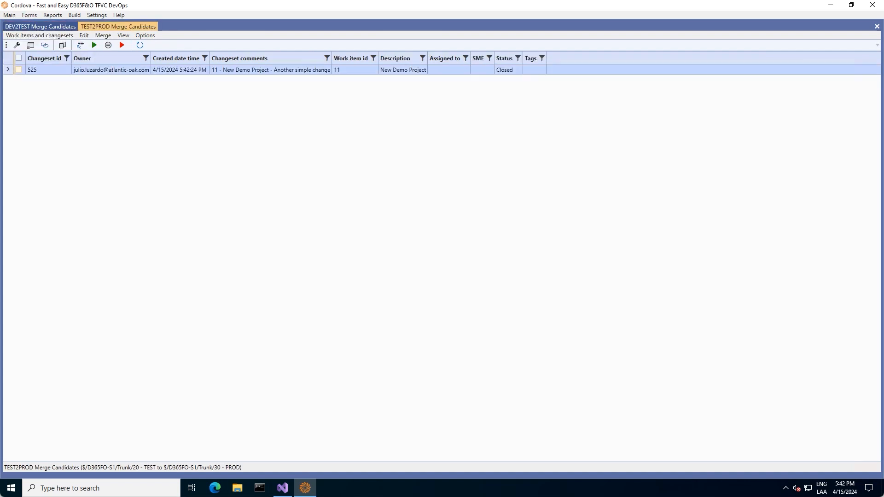
{"action": "left_click", "coordinate": [94, 44]}
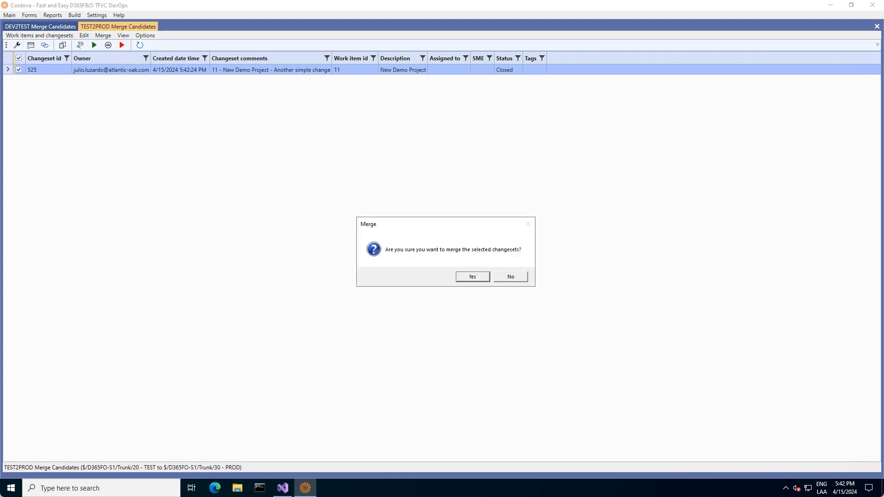
{"action": "left_click", "coordinate": [473, 277]}
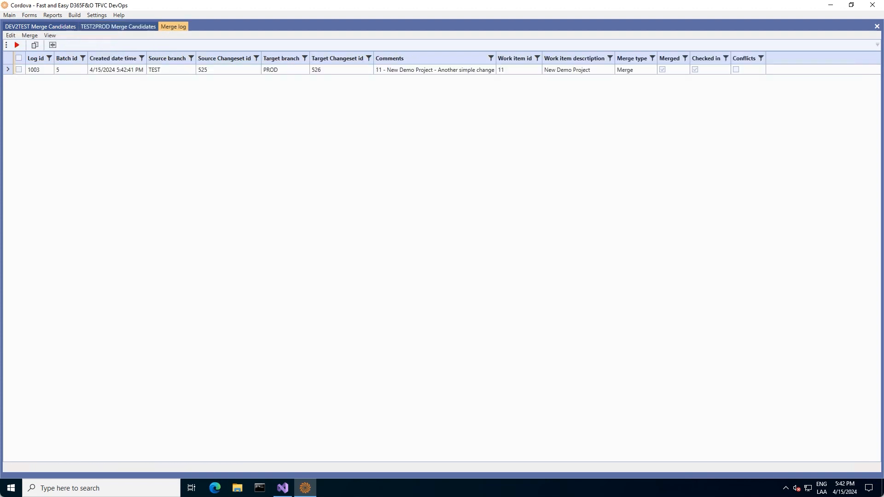
{"action": "left_click", "coordinate": [877, 26]}
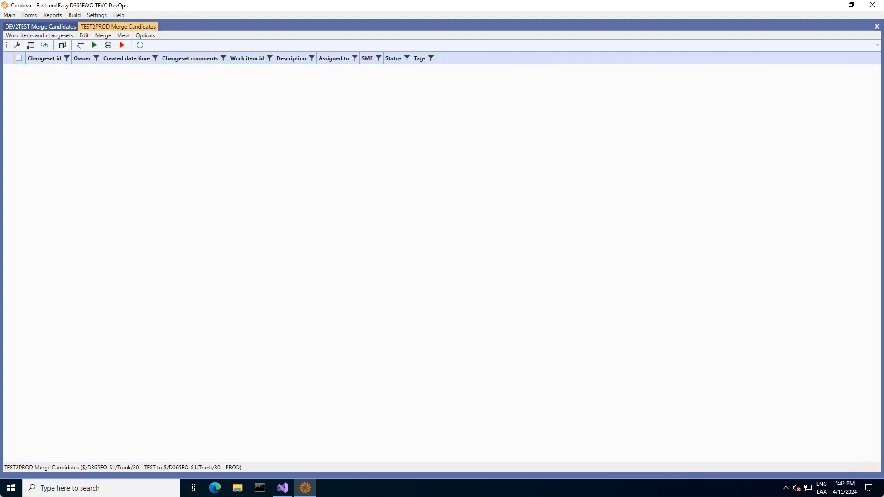
- Check changeset 525 in TEST History and changeset 526 in PROD History
{"action": "left_click", "coordinate": [29, 14]}
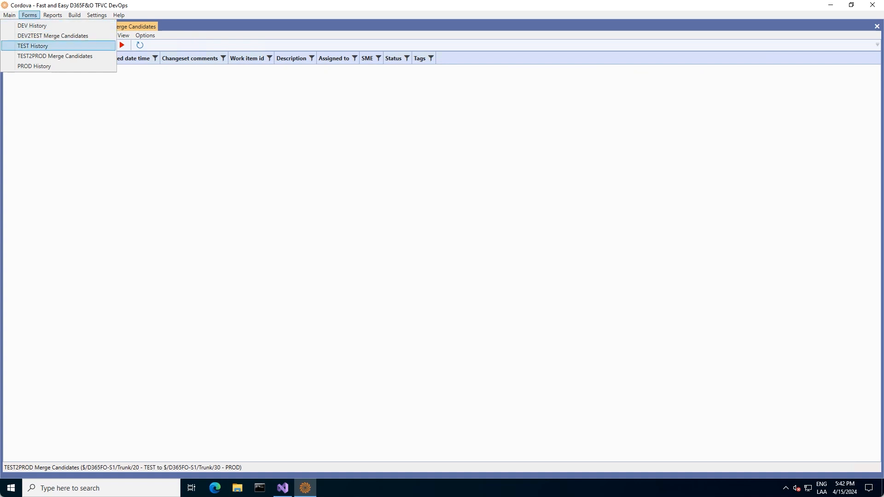
{"action": "left_click", "coordinate": [32, 46]}
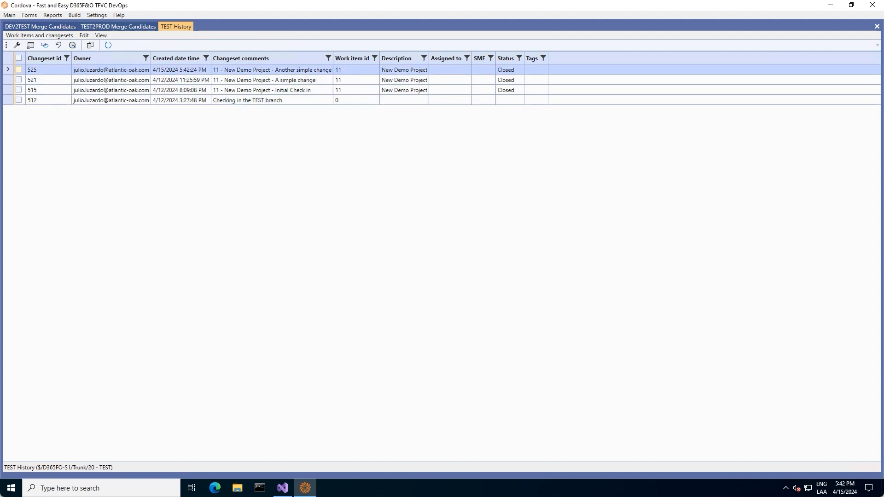
{"action": "left_click", "coordinate": [18, 69]}
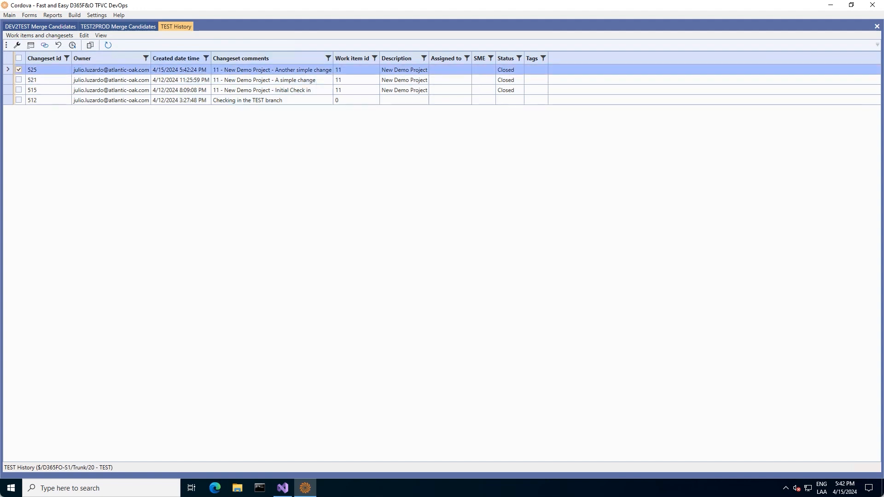
{"action": "left_click", "coordinate": [29, 15]}
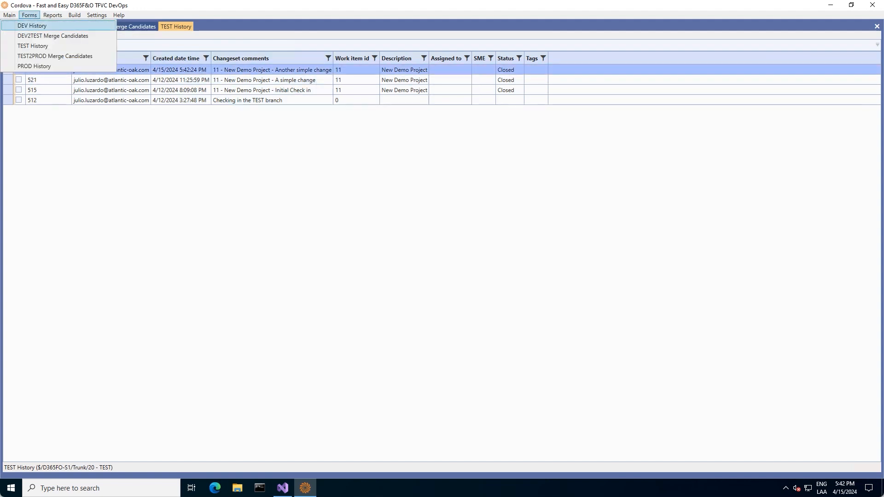
{"action": "left_click", "coordinate": [34, 66]}
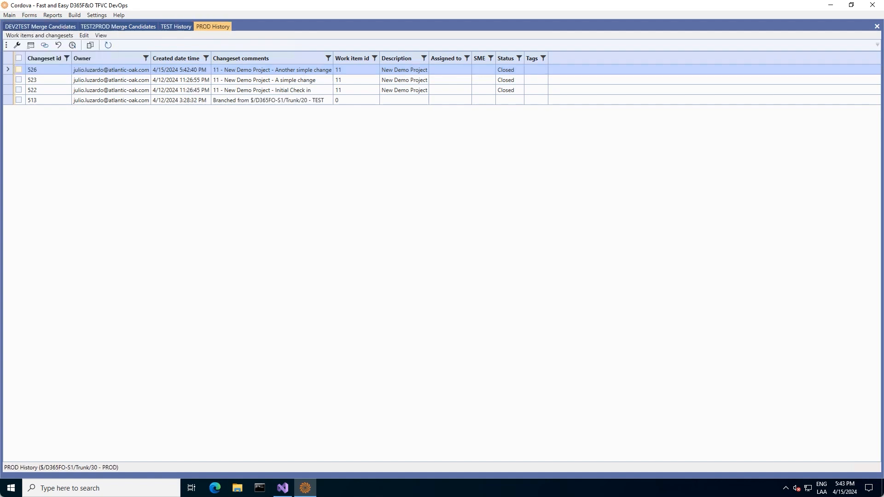
{"action": "left_click", "coordinate": [18, 69]}
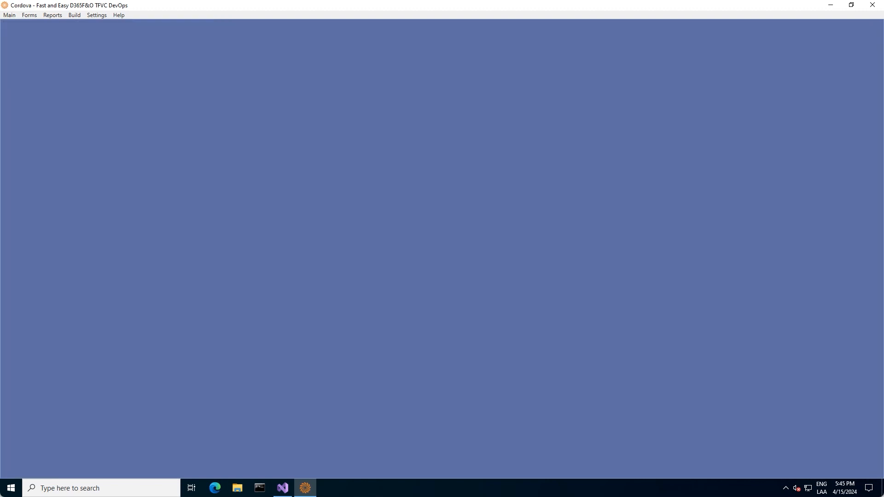
- Create a new report configuration named 'Main DevOps Report'
{"action": "left_click", "coordinate": [97, 15]}
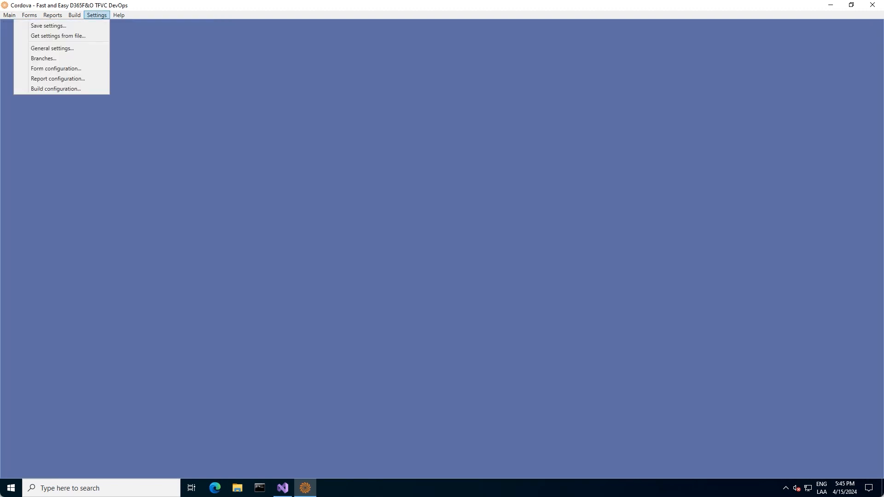
{"action": "left_click", "coordinate": [46, 79]}
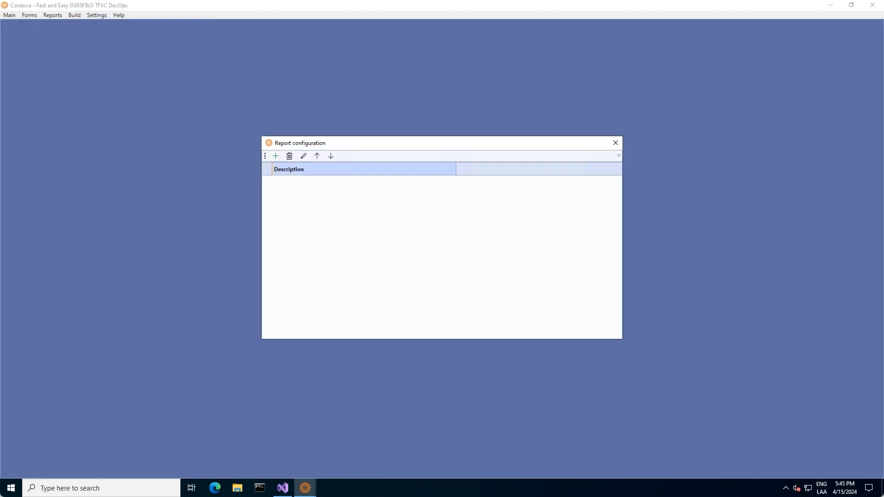
{"action": "left_click", "coordinate": [275, 156]}
{"action": "type", "text": "Main De"}
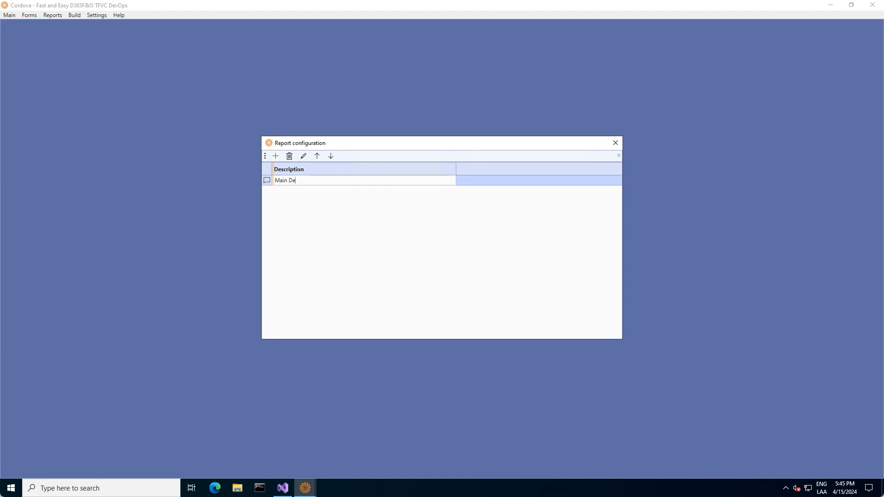
{"action": "type", "text": "vOps Report"}
{"action": "key", "text": "Return"}
- Set the PROD History tab's source branch to 30 - PROD and close both configuration dialogs
{"action": "left_click", "coordinate": [303, 156]}
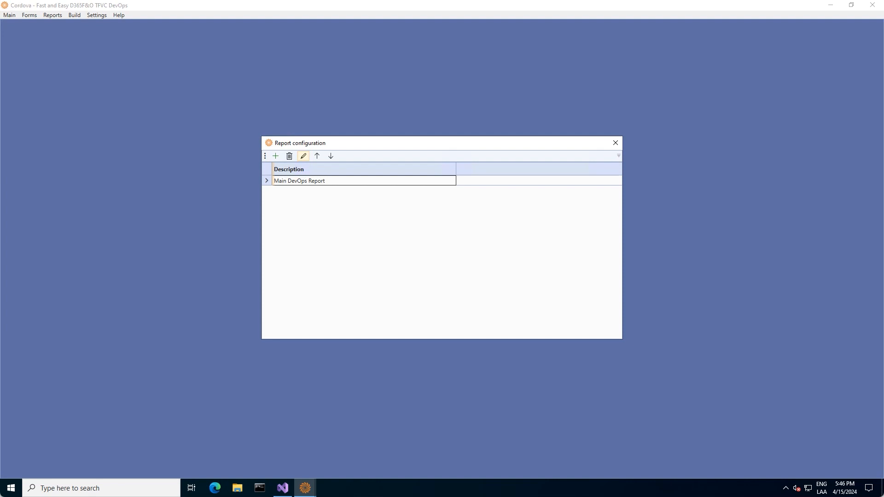
{"action": "left_click", "coordinate": [308, 181]}
{"action": "left_click", "coordinate": [303, 156]}
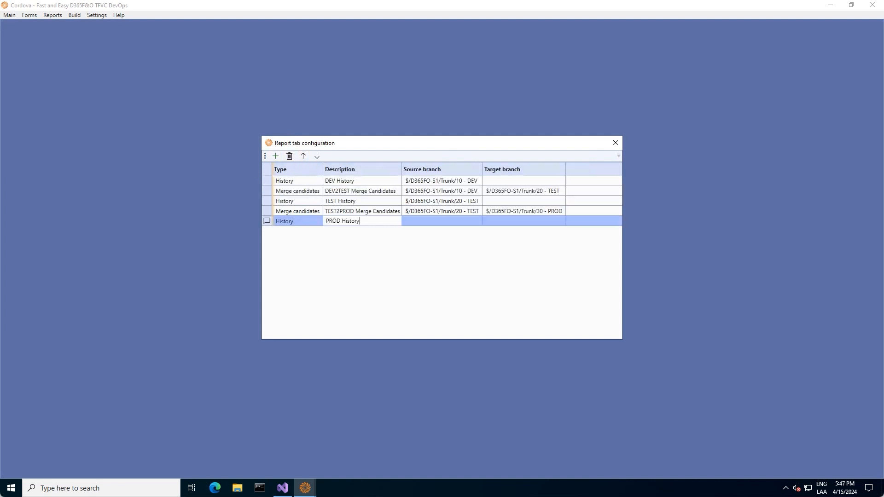
{"action": "key", "text": "Tab"}
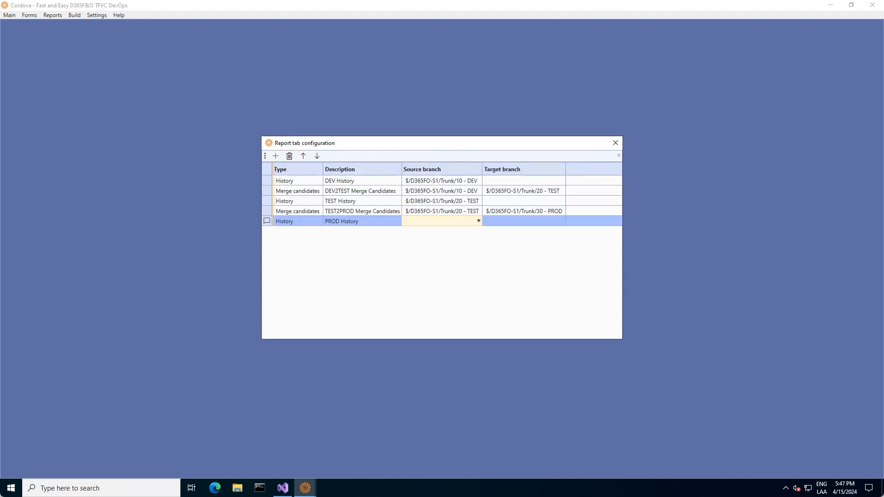
{"action": "left_click", "coordinate": [478, 221]}
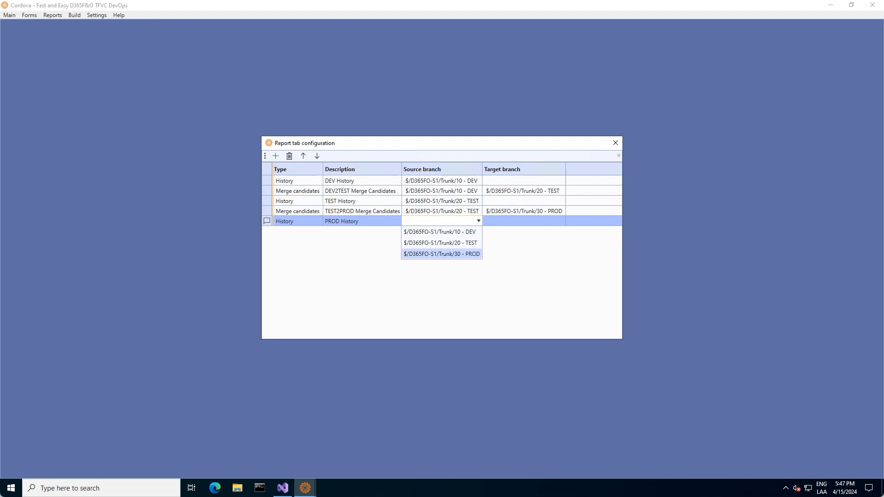
{"action": "left_click", "coordinate": [434, 254]}
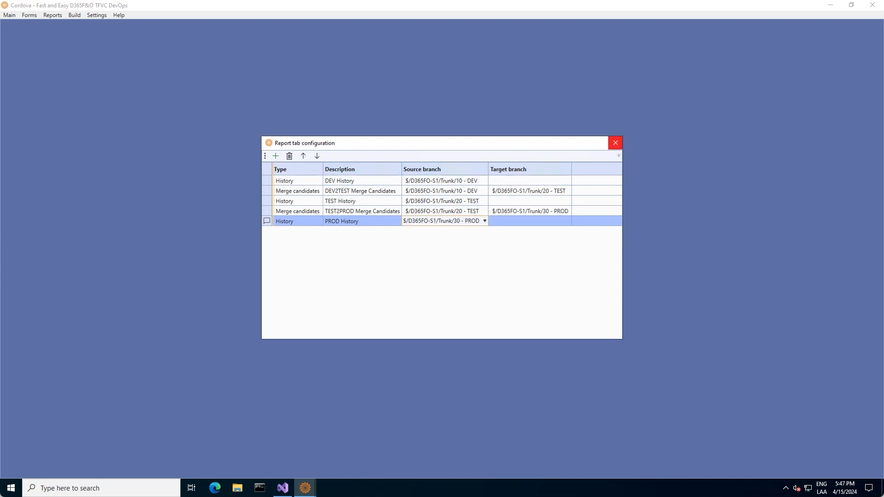
{"action": "left_click", "coordinate": [615, 143]}
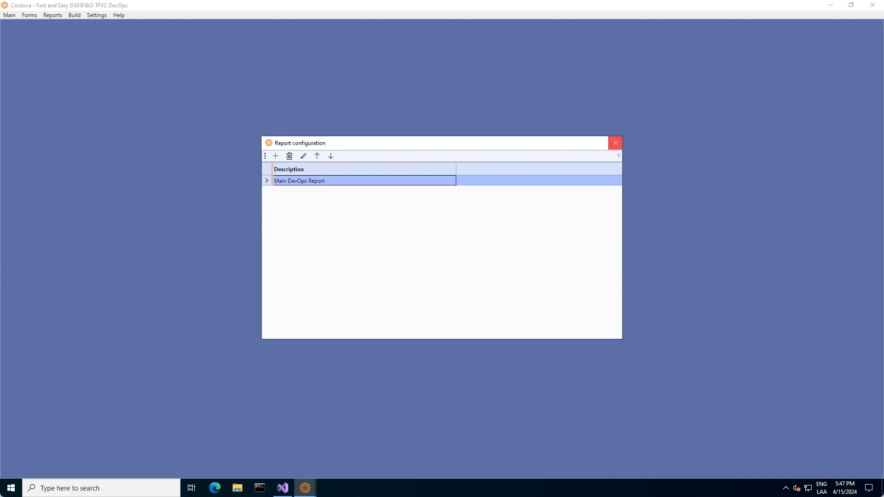
{"action": "left_click", "coordinate": [615, 142]}
{"action": "left_click", "coordinate": [53, 15]}
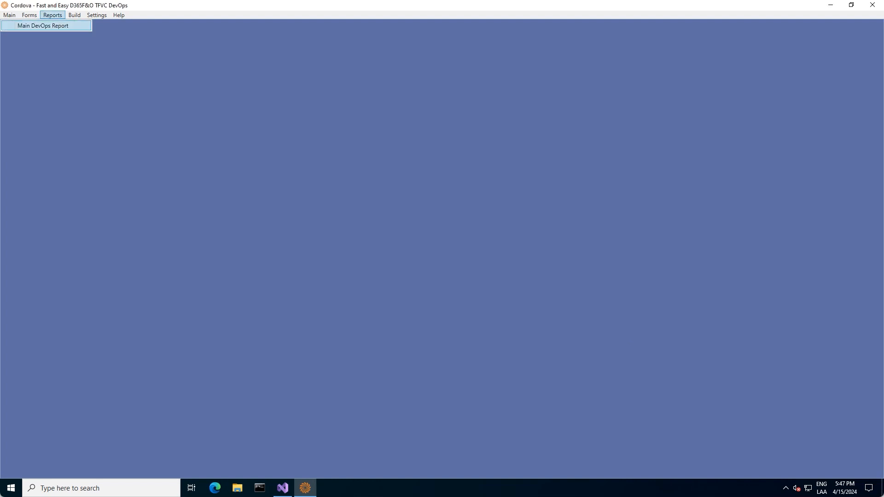
- Generate the Main DevOps Report and widen the Date column C on the DEV History and TEST History sheets
{"action": "left_click", "coordinate": [43, 25]}
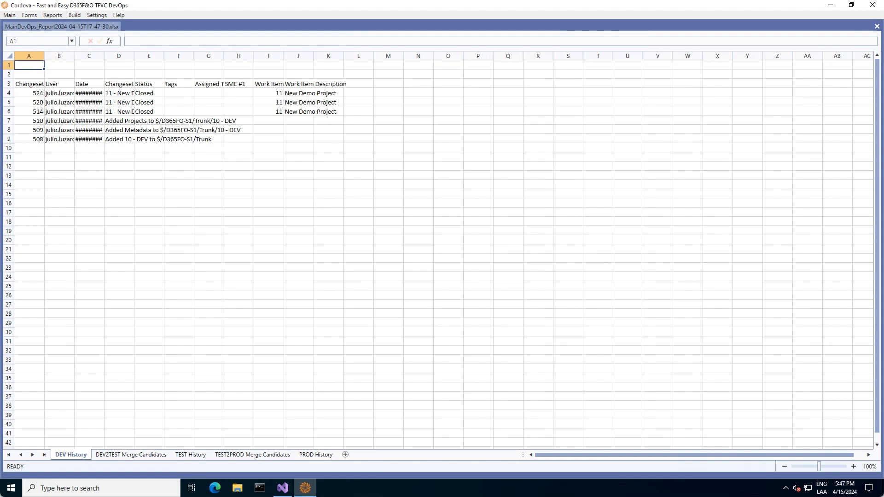
{"action": "left_click", "coordinate": [89, 56]}
{"action": "left_click_drag", "start_coordinate": [104, 56], "coordinate": [150, 56]}
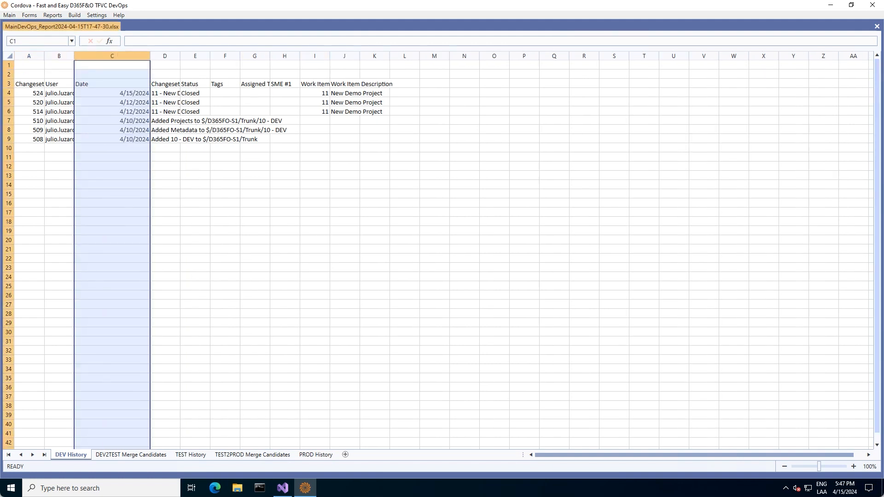
{"action": "left_click", "coordinate": [131, 455]}
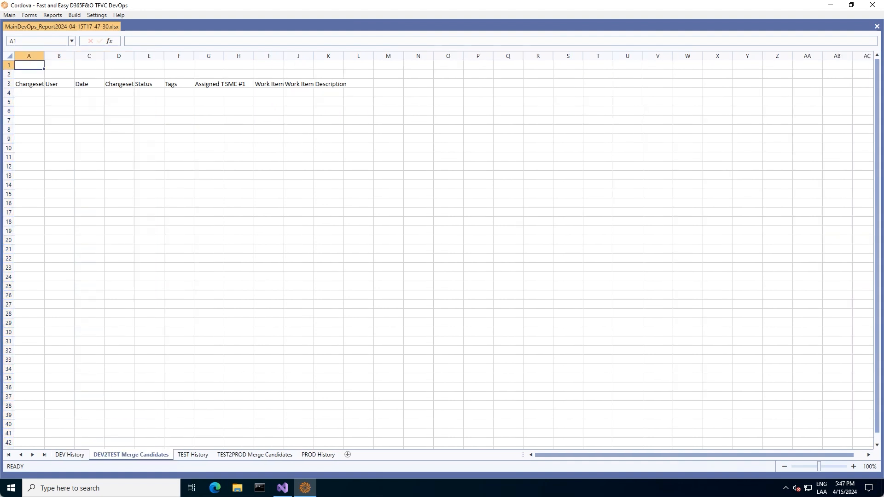
{"action": "left_click", "coordinate": [183, 448]}
{"action": "left_click", "coordinate": [190, 455]}
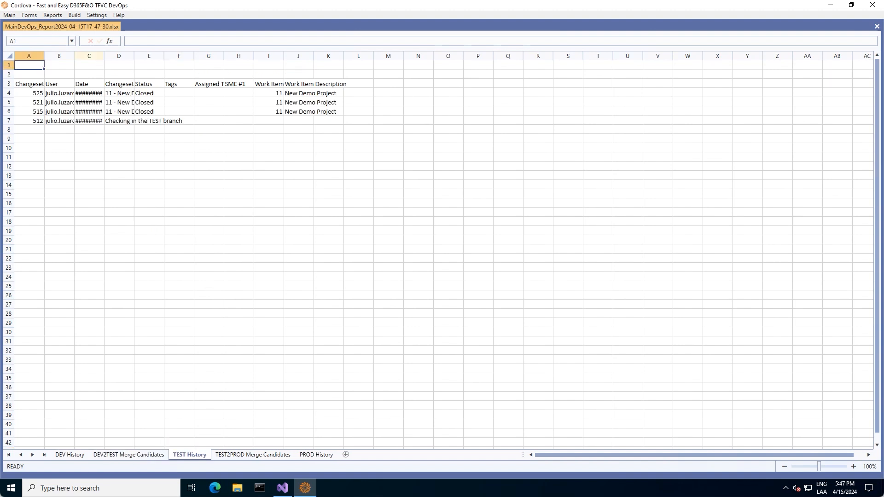
{"action": "left_click_drag", "start_coordinate": [104, 56], "coordinate": [146, 56]}
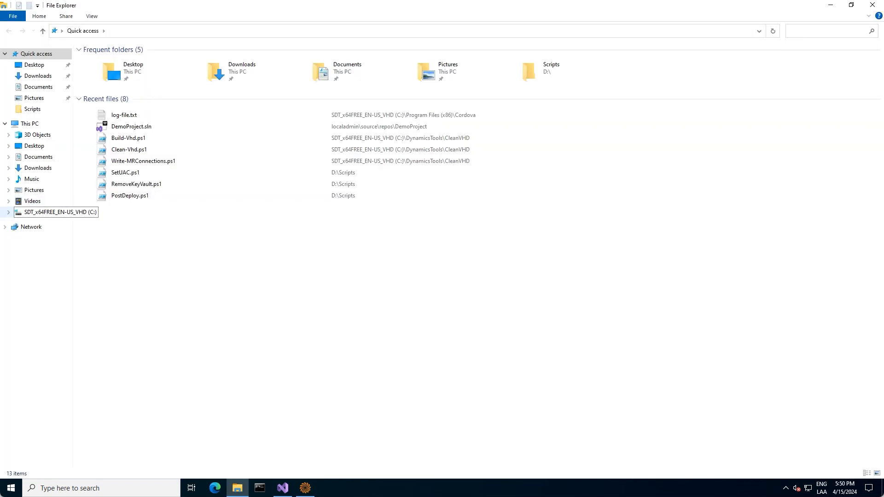
- Open the newest report workbook from C:\Cordova in Excel
{"action": "left_click", "coordinate": [8, 212]}
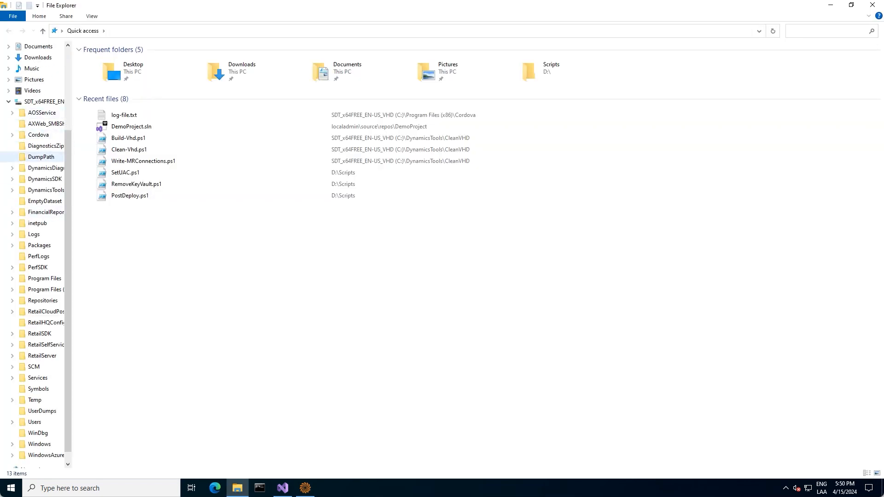
{"action": "left_click", "coordinate": [39, 134]}
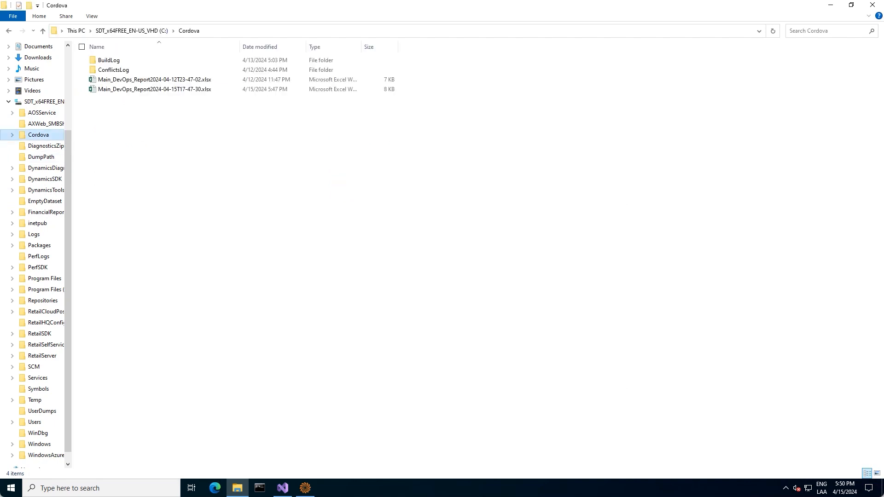
{"action": "double_click", "coordinate": [154, 89]}
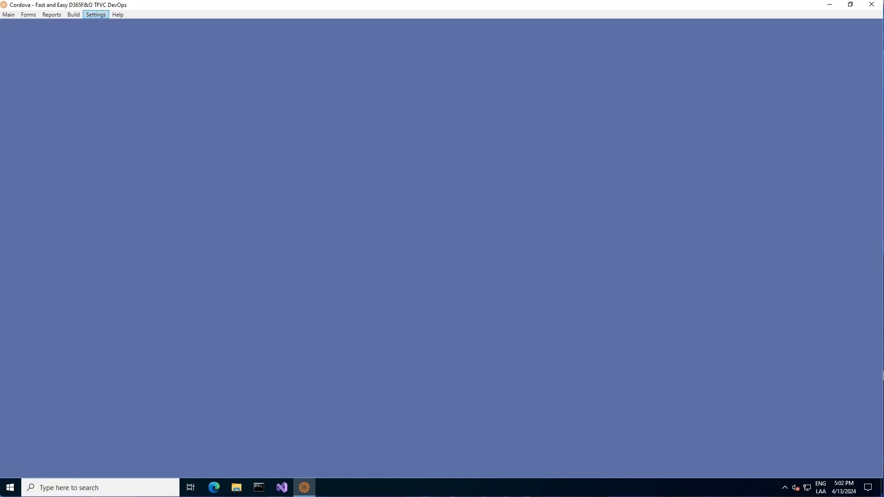
{"action": "left_click", "coordinate": [96, 14]}
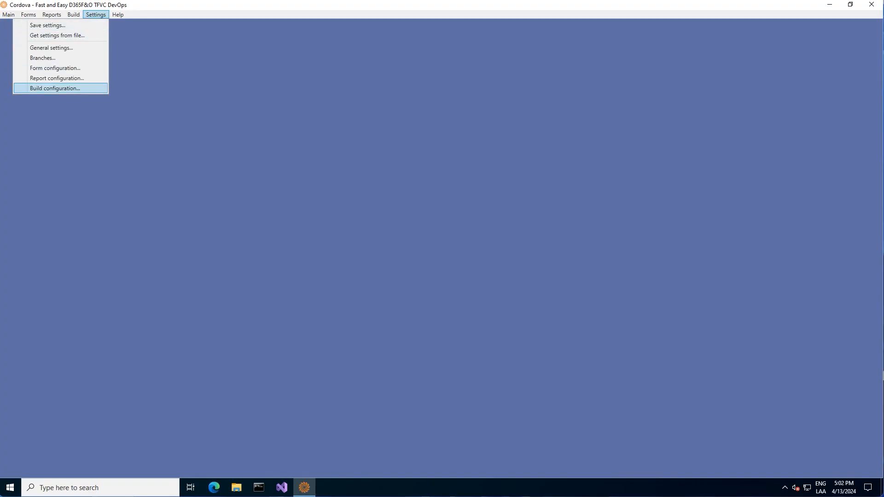
- Add a DEV build configuration on the 10 - DEV branch with metadata path C:\AOSService\PackagesLocalDirectory
{"action": "key", "text": "Return"}
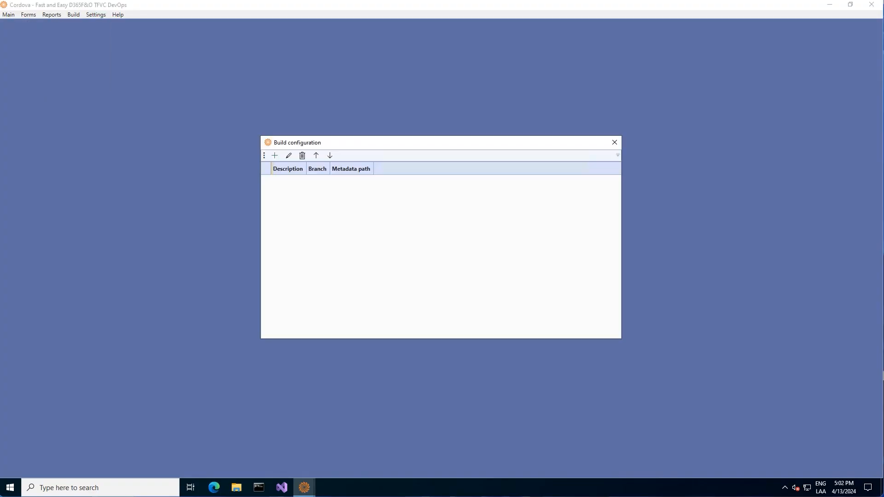
{"action": "left_click", "coordinate": [275, 156]}
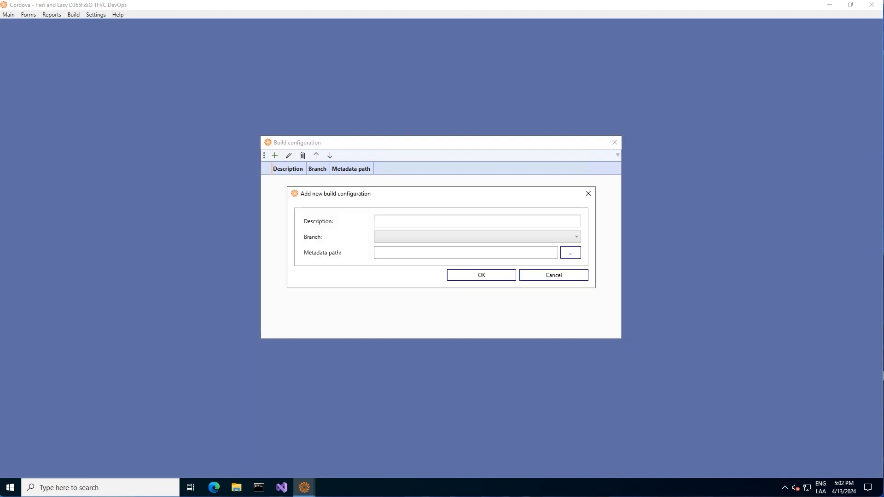
{"action": "type", "text": "DEV"}
{"action": "left_click", "coordinate": [477, 237]}
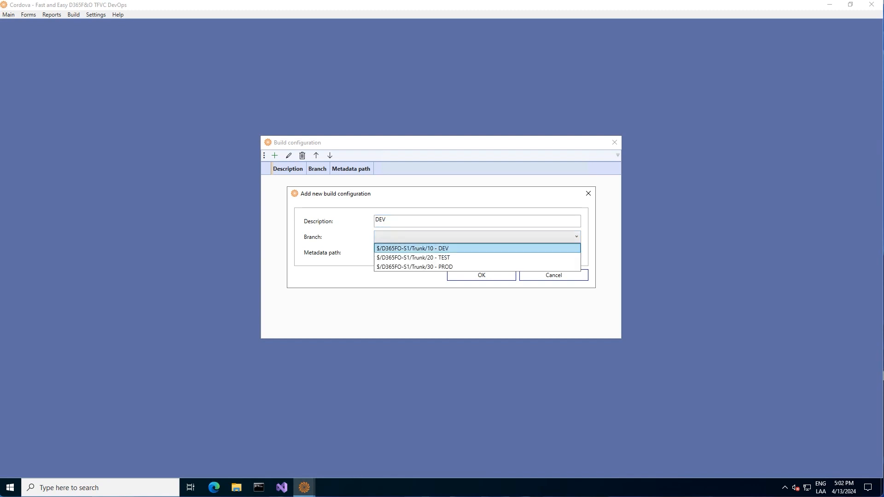
{"action": "left_click", "coordinate": [412, 248]}
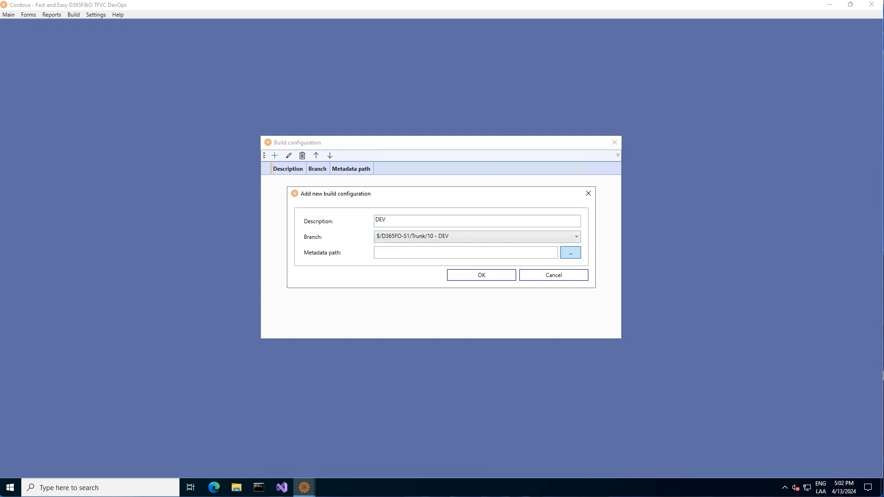
{"action": "left_click", "coordinate": [570, 253]}
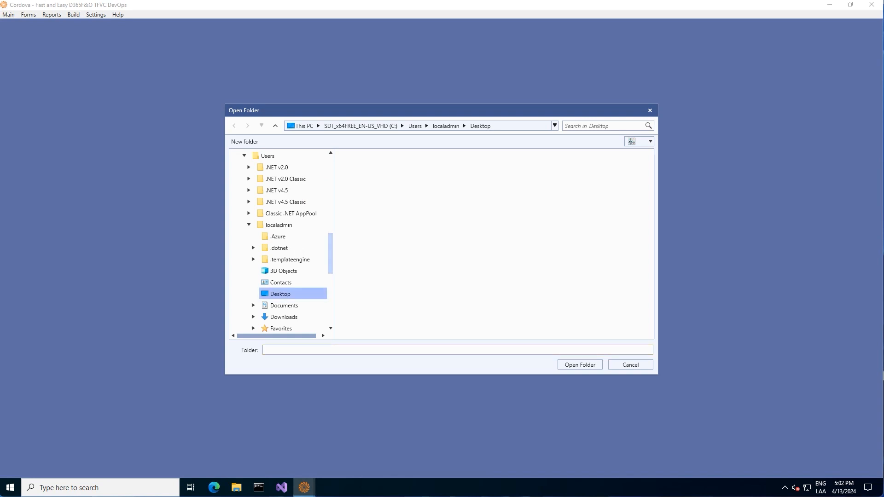
{"action": "left_click_drag", "start_coordinate": [331, 255], "coordinate": [330, 177]}
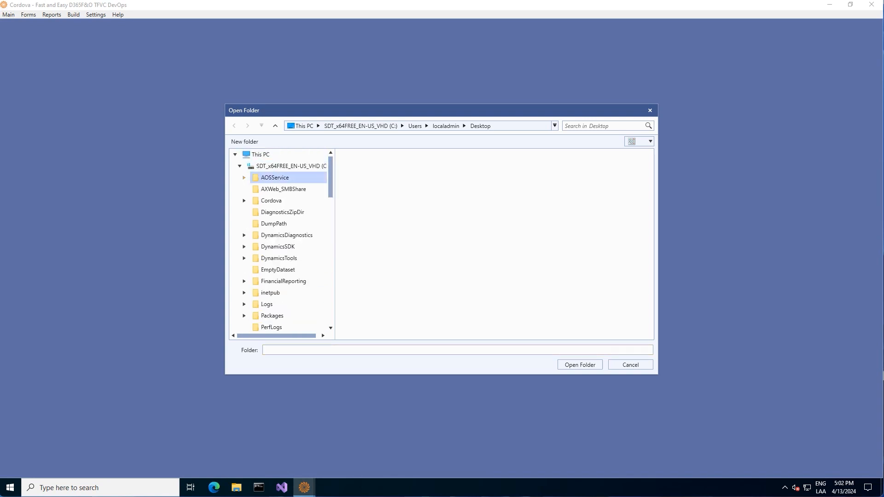
{"action": "left_click", "coordinate": [243, 178]}
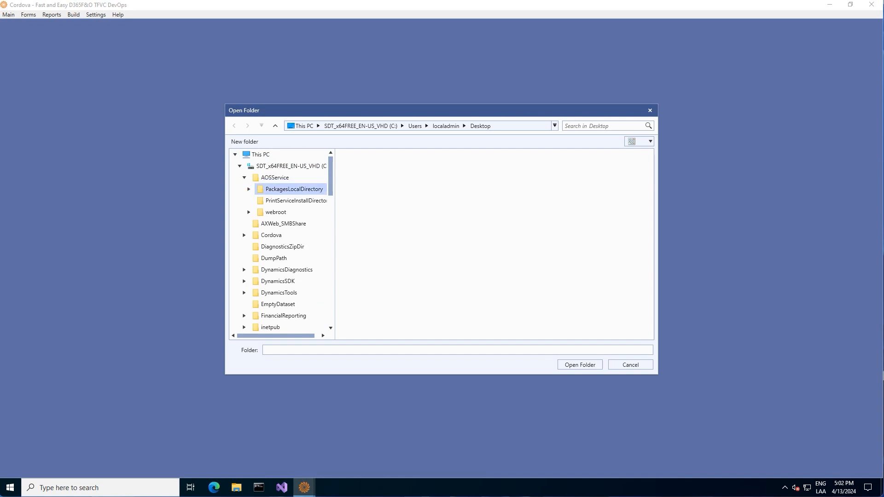
{"action": "left_click", "coordinate": [294, 188]}
{"action": "left_click", "coordinate": [579, 365]}
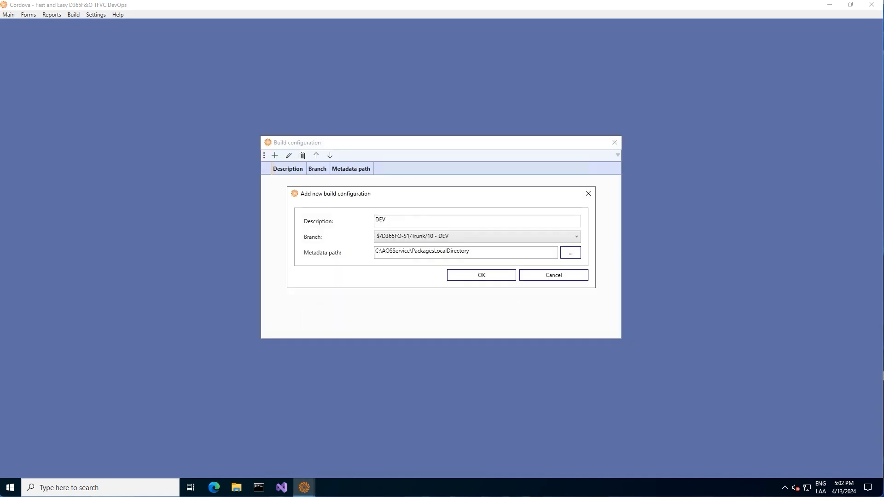
{"action": "left_click", "coordinate": [481, 274]}
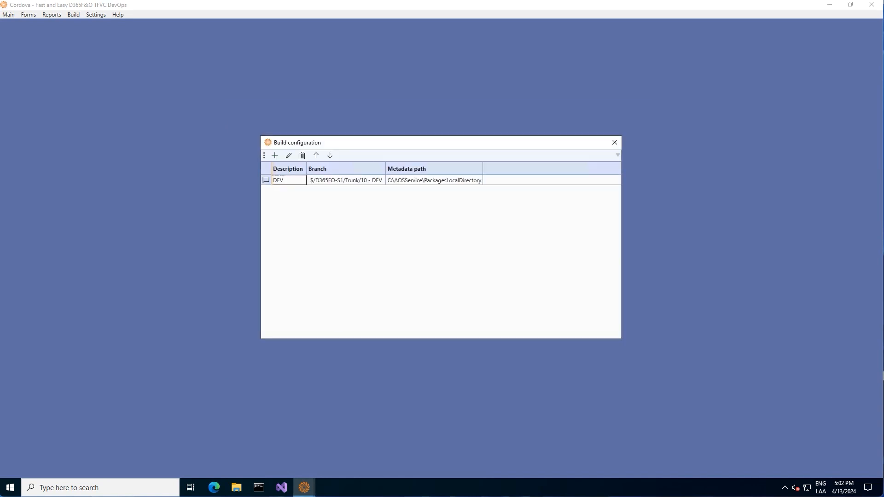
- Start a TEST build configuration using the 20 - TEST branch
{"action": "left_click", "coordinate": [275, 155]}
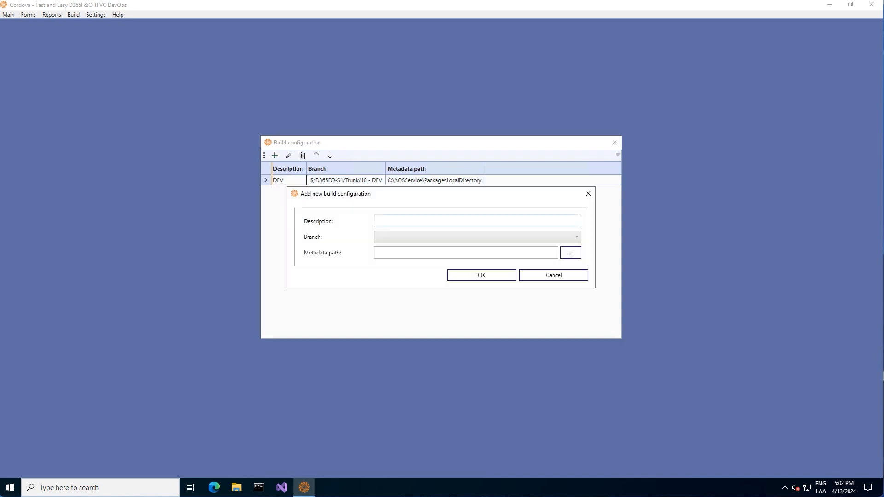
{"action": "left_click", "coordinate": [402, 220]}
{"action": "type", "text": "TEST"}
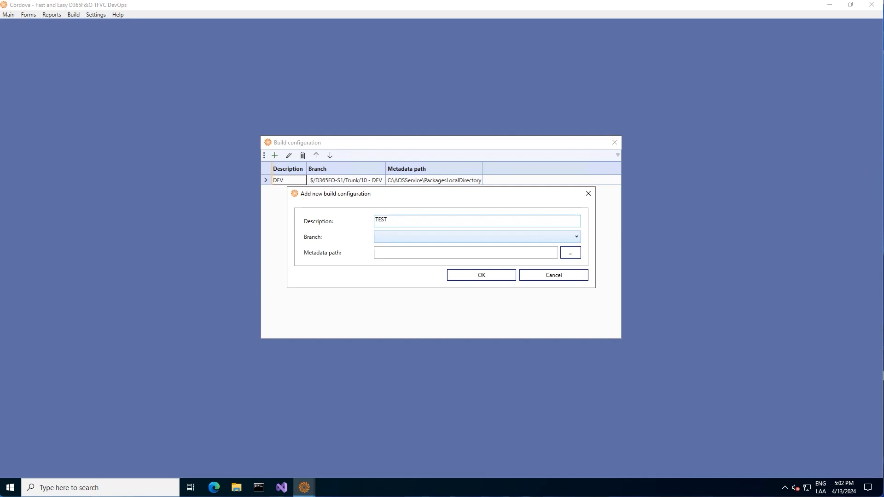
{"action": "left_click", "coordinate": [477, 237]}
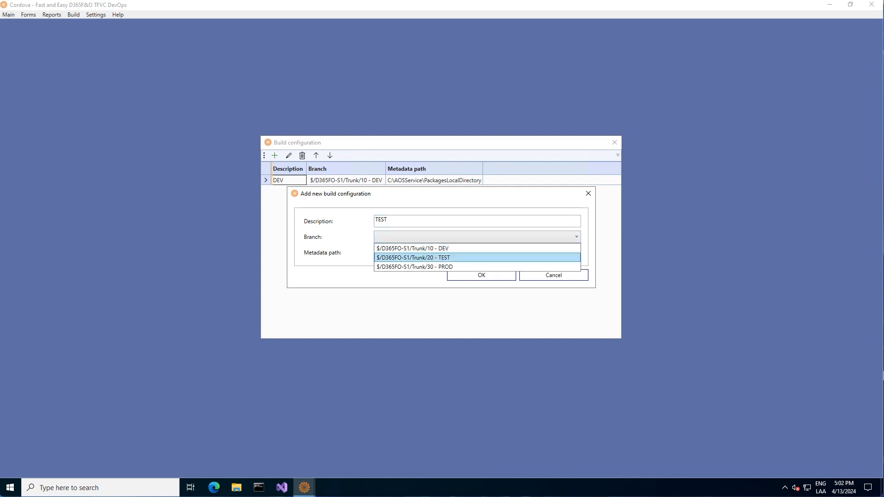
{"action": "left_click", "coordinate": [477, 258]}
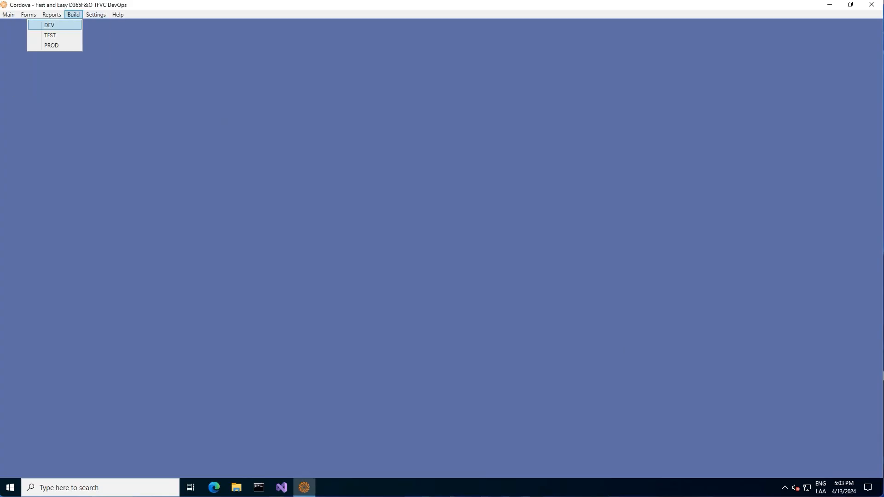
- Run the TEST build of the DEMOMODEL model
{"action": "left_click", "coordinate": [50, 36]}
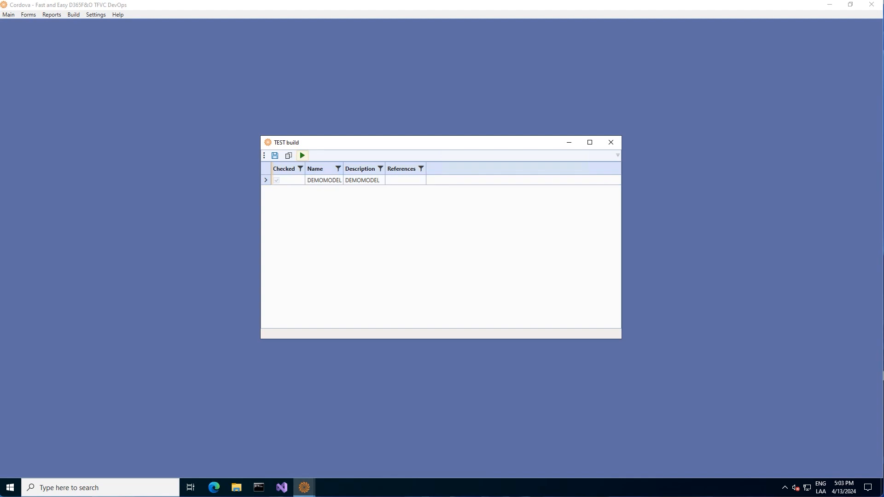
{"action": "left_click", "coordinate": [302, 156]}
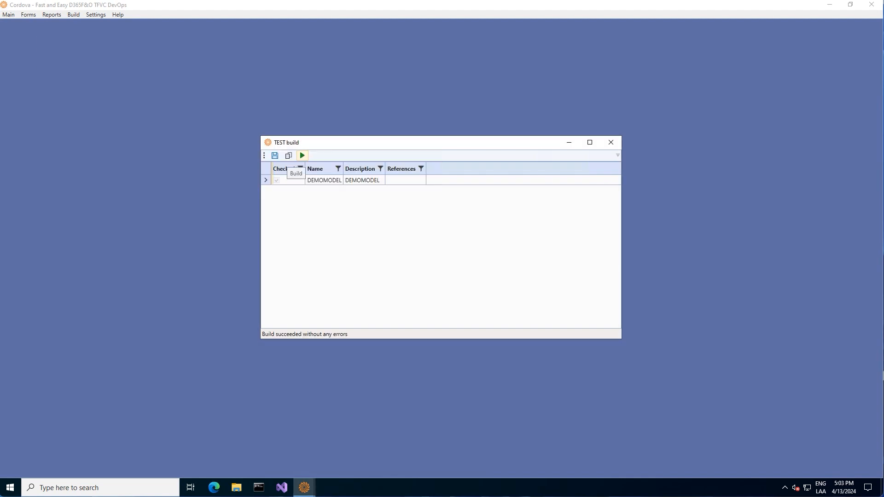